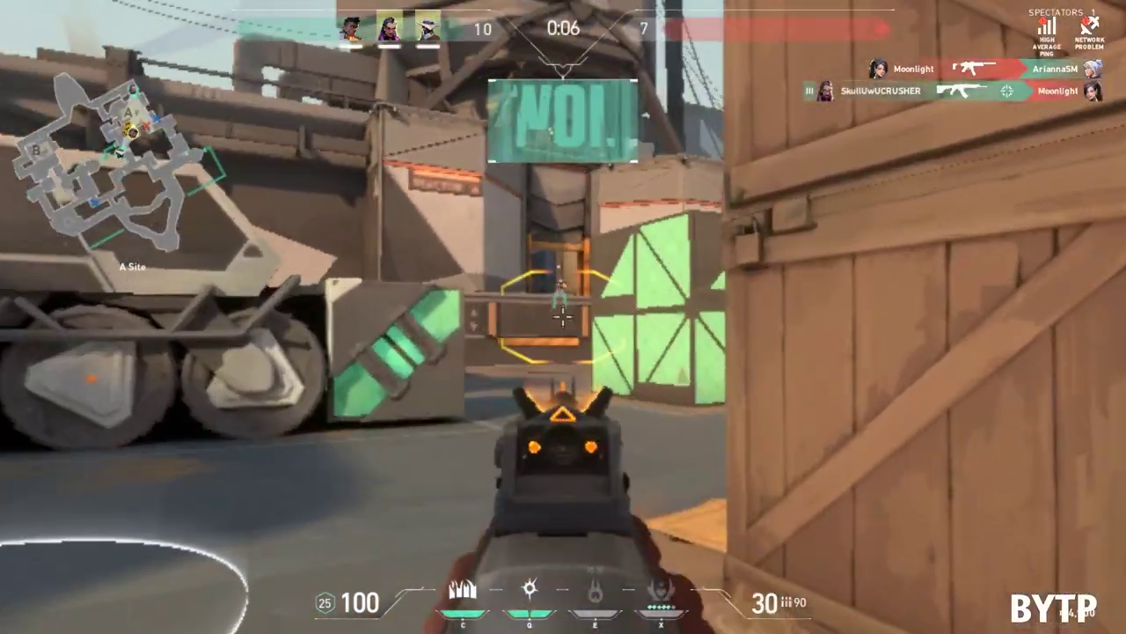
Step: Switch to the fire ability, then push through the teleporter into the A Short archway
key(e)
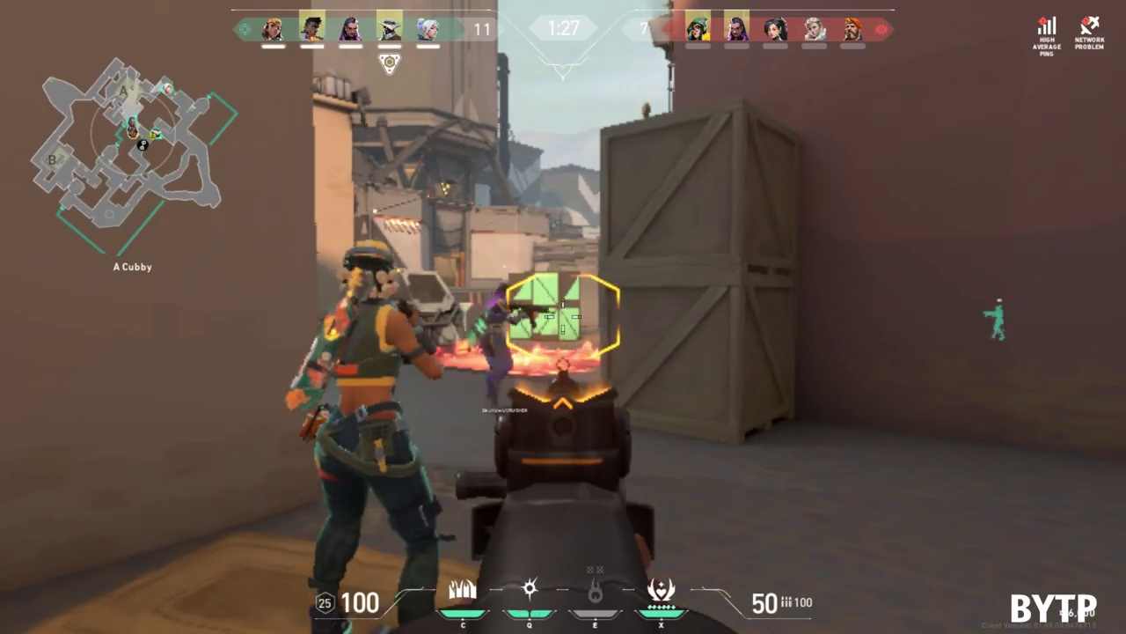
key(w)
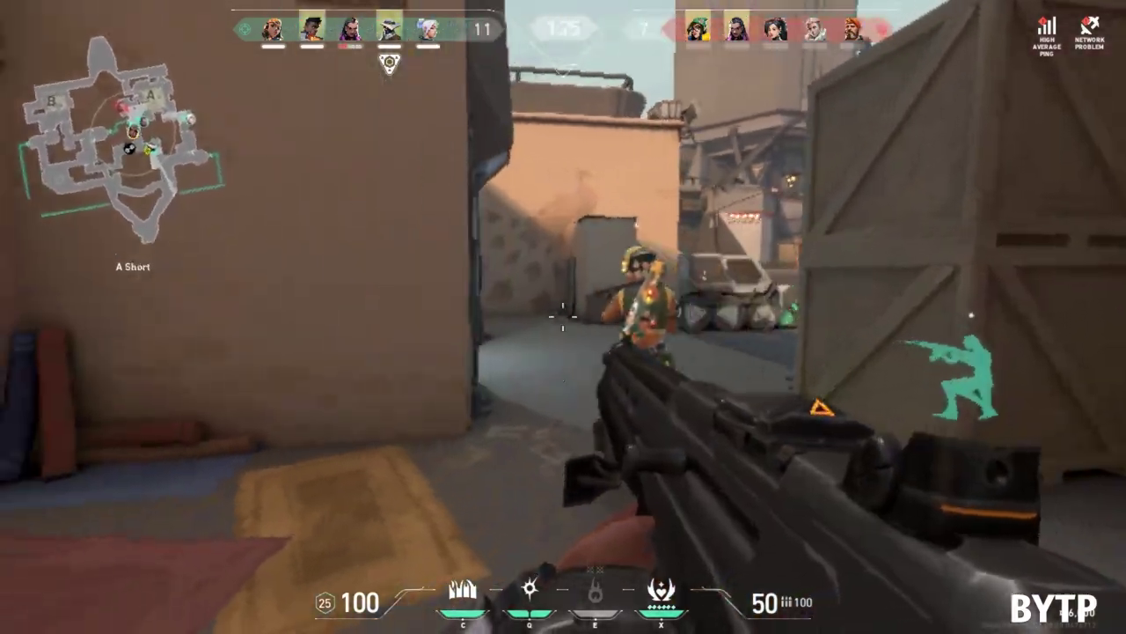
key(w)
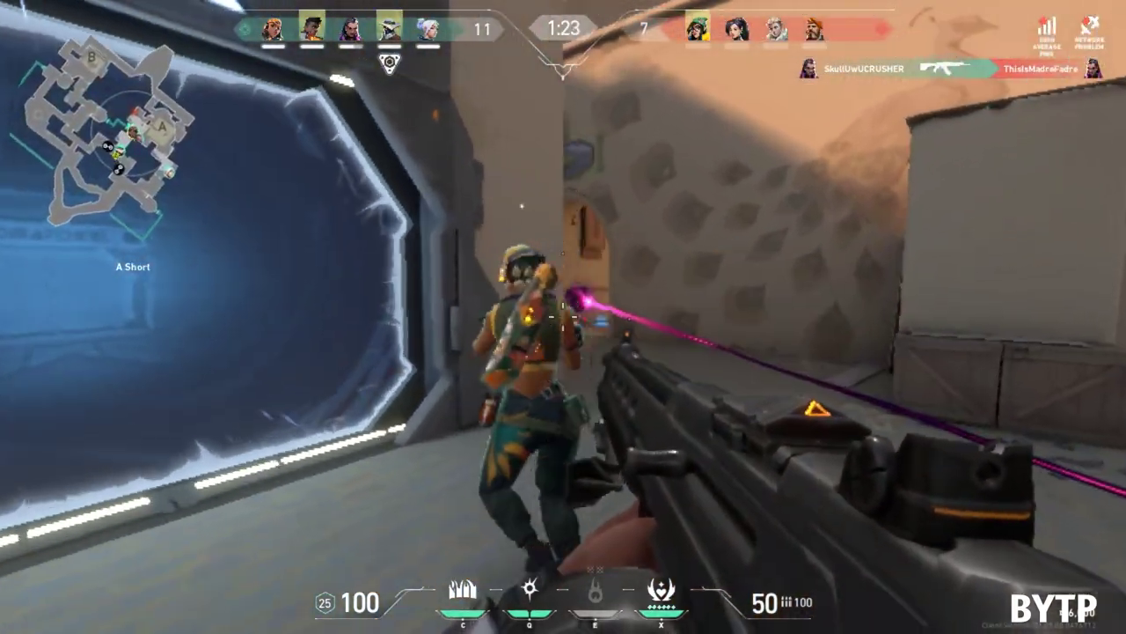
key(w)
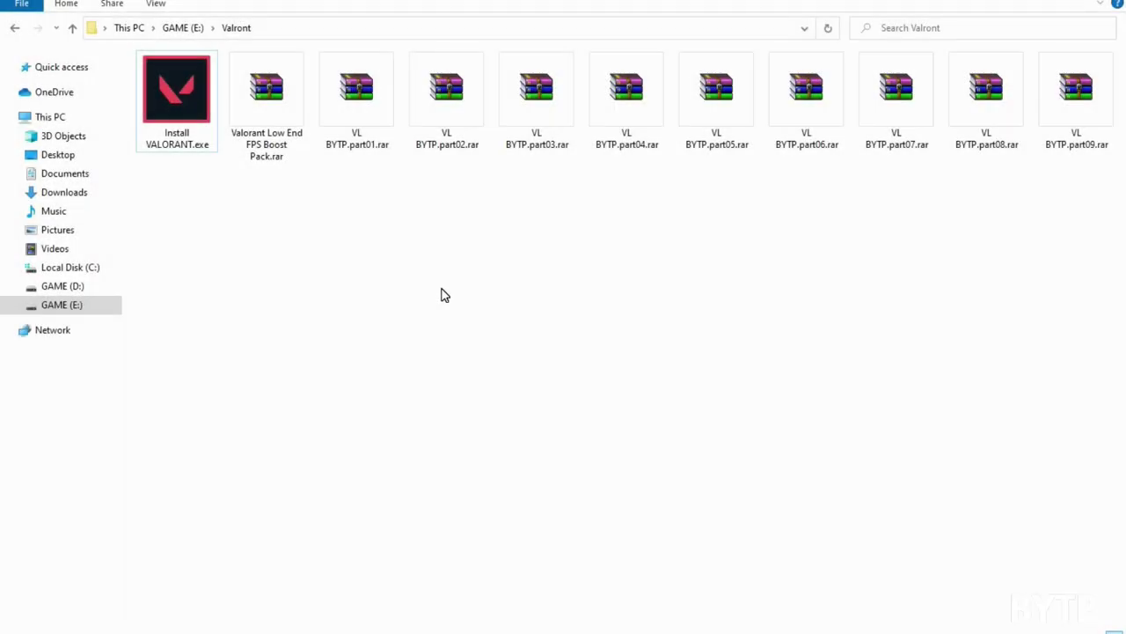
Step: Select the nine VL BYTP.part01–part09.rar archives in the Valront folder
click(188, 118)
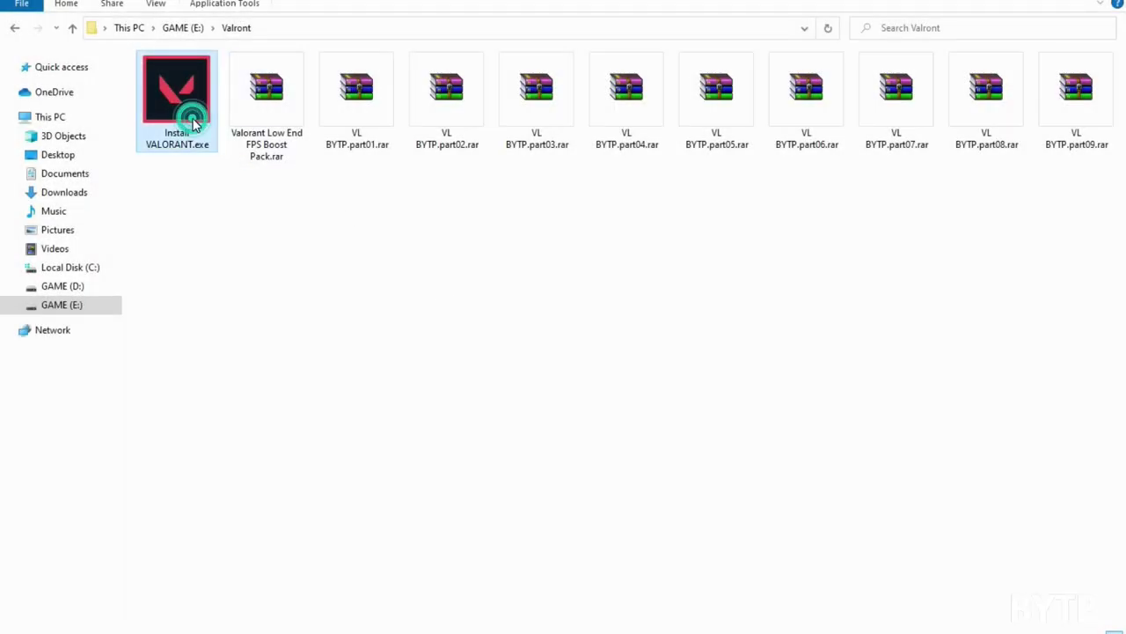
click(303, 109)
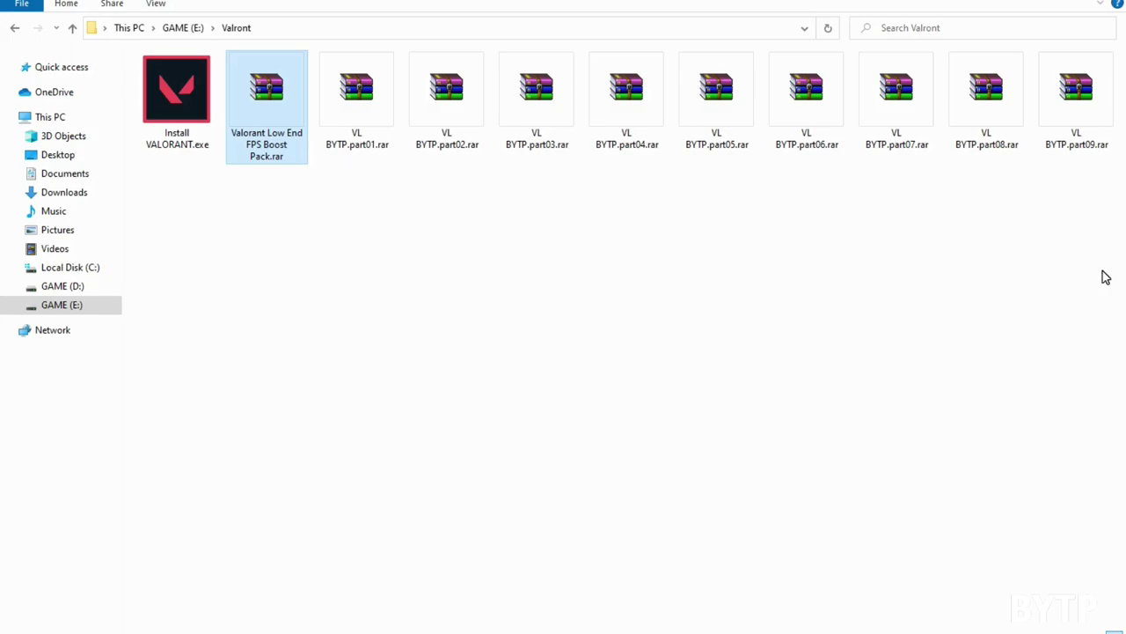
drag(1111, 228, 377, 130)
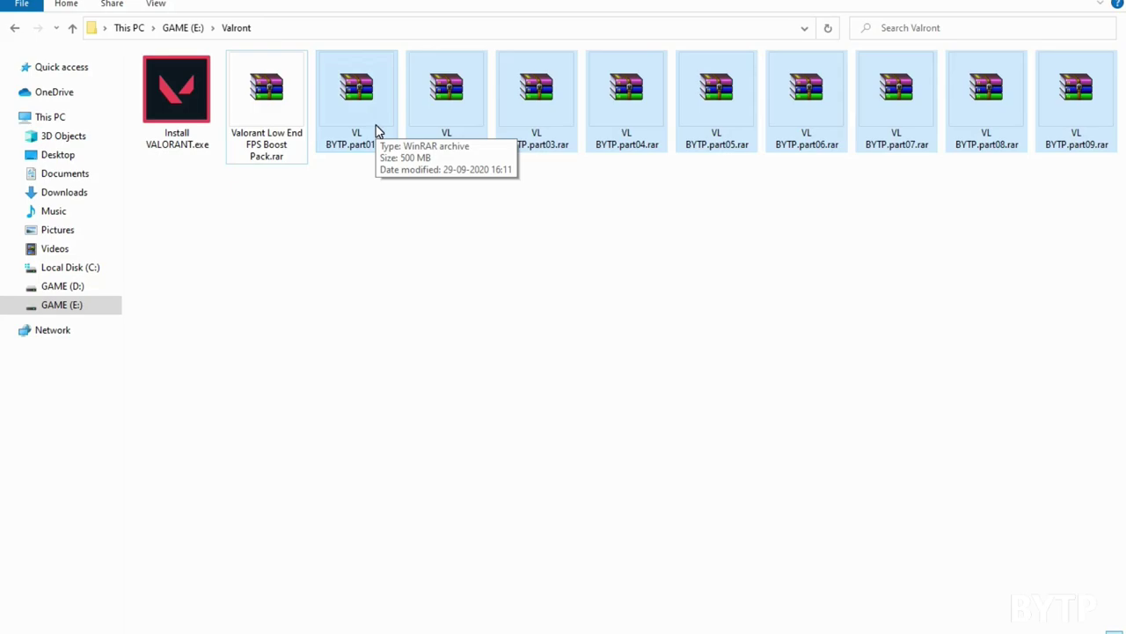
double_click(376, 125)
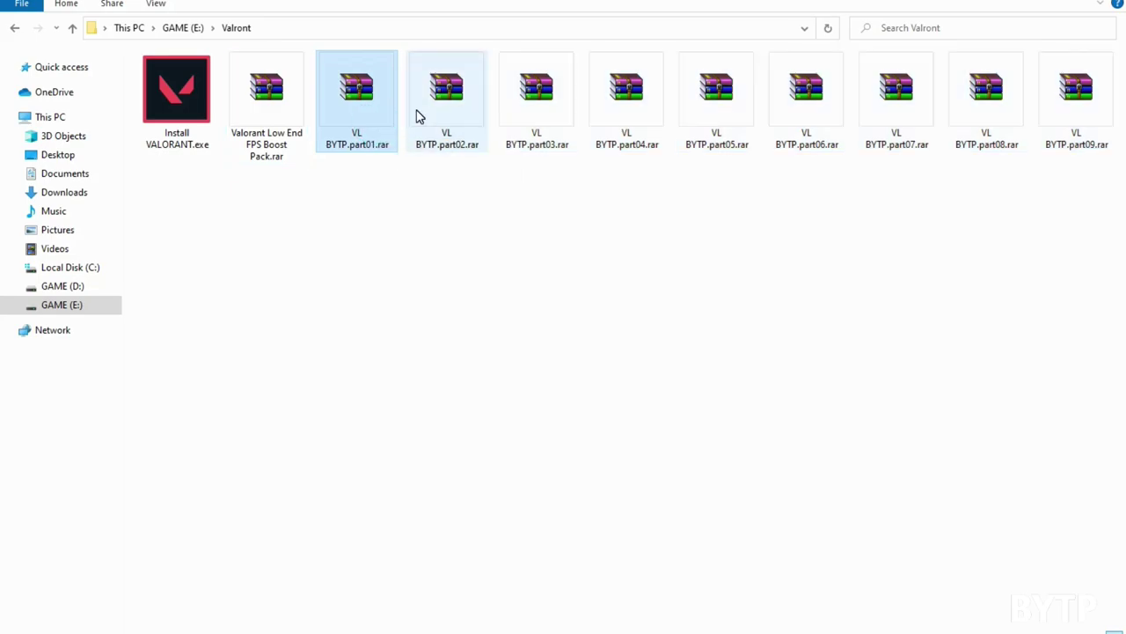
click(1024, 123)
click(1053, 120)
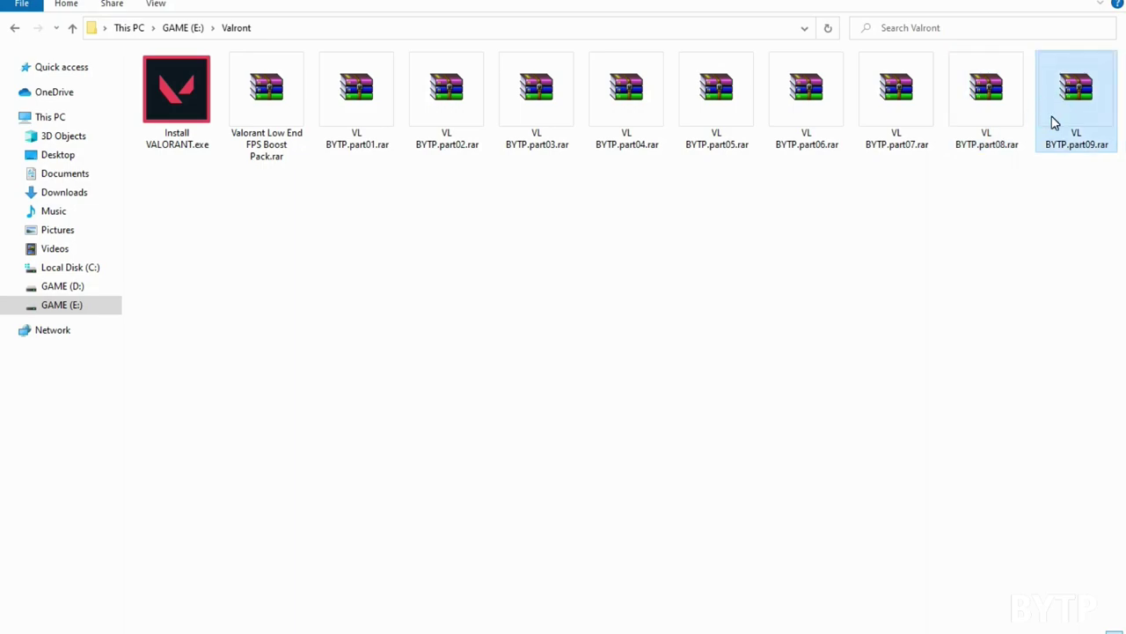
drag(1122, 219, 341, 91)
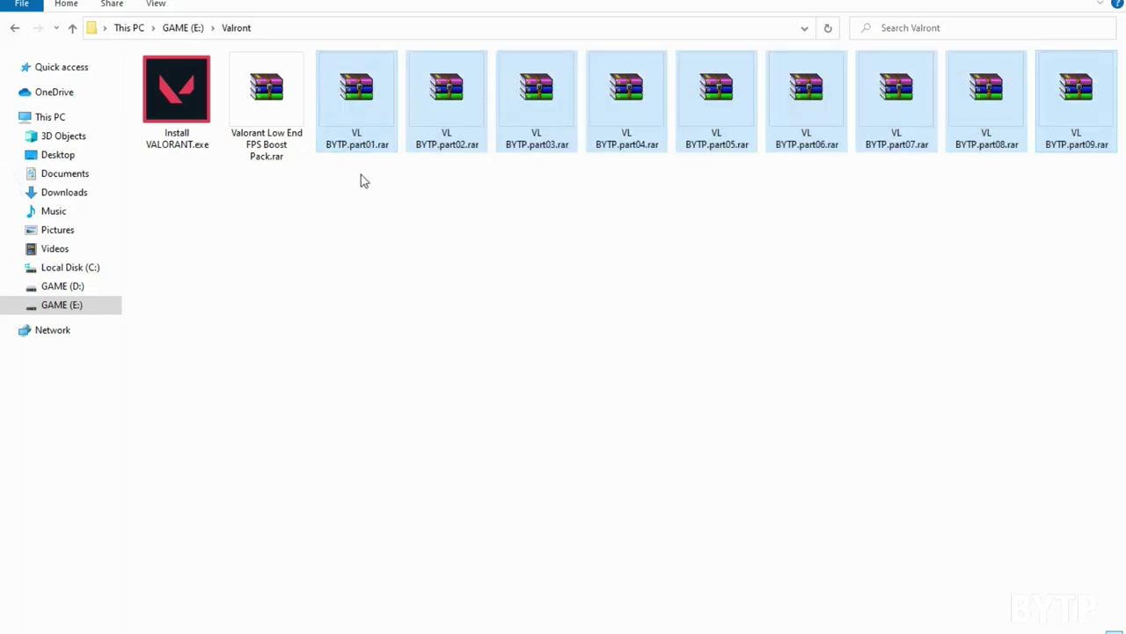
click(396, 191)
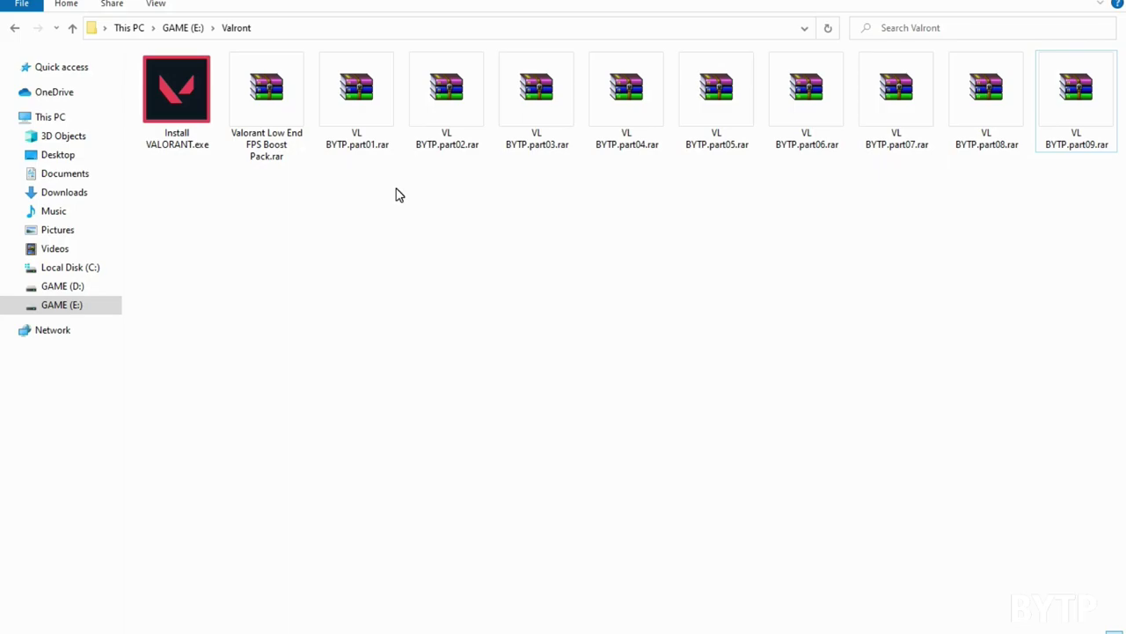
drag(1104, 196, 376, 97)
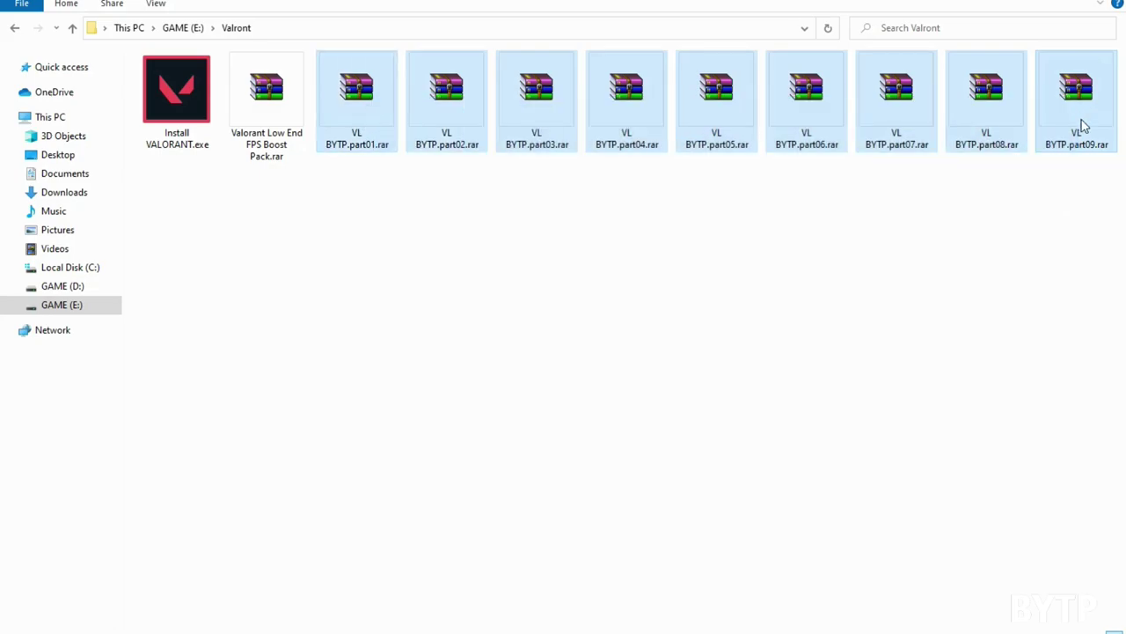
Step: Extract the VL BYTP archives with 7-Zip into their own folder, entering the archive password
right_click(543, 120)
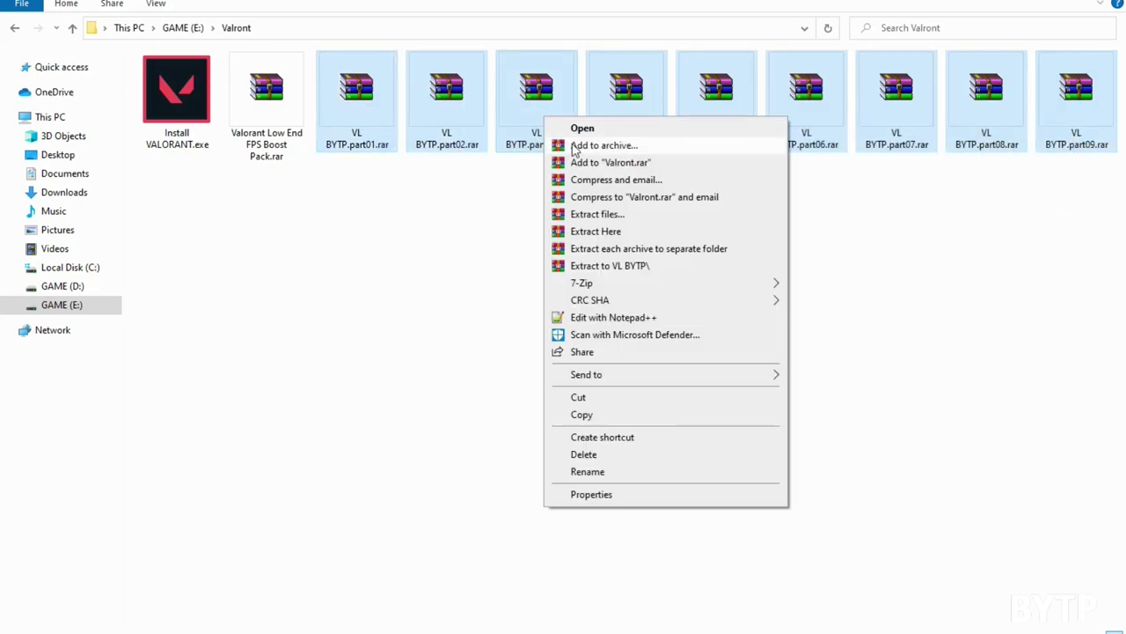
mouse_move(614, 288)
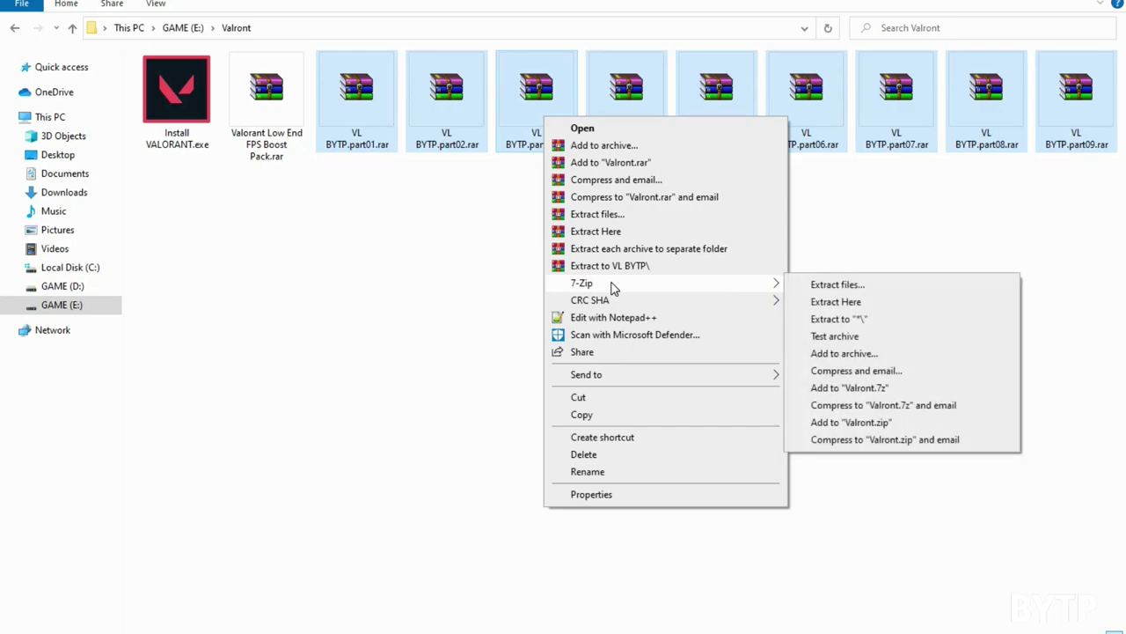
click(931, 320)
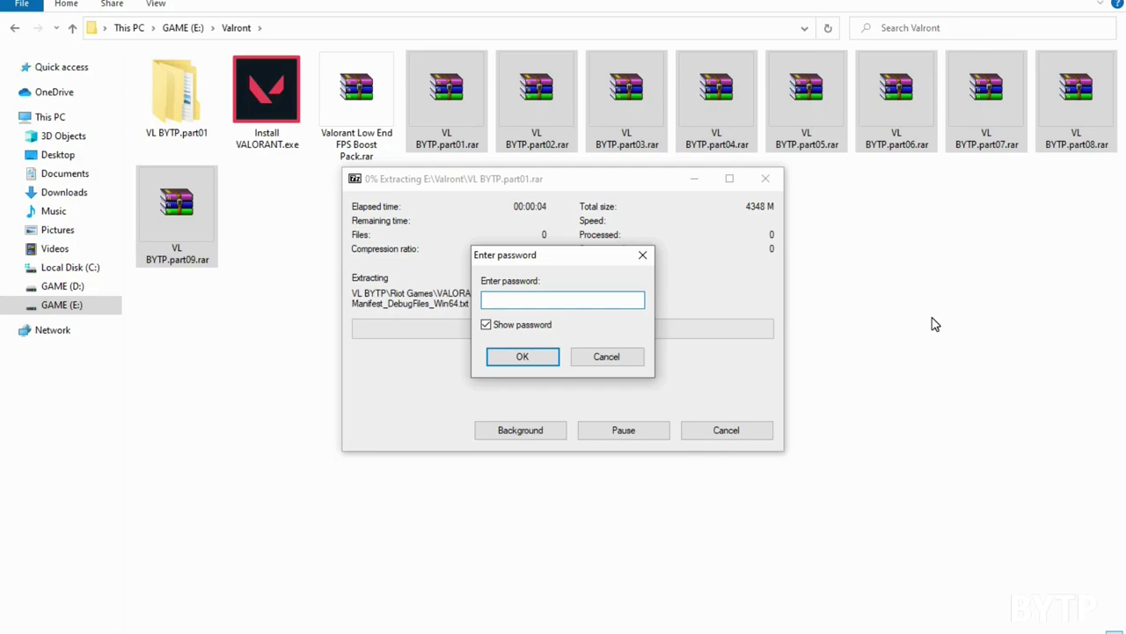
text(www)
text(.hakux.xyz)
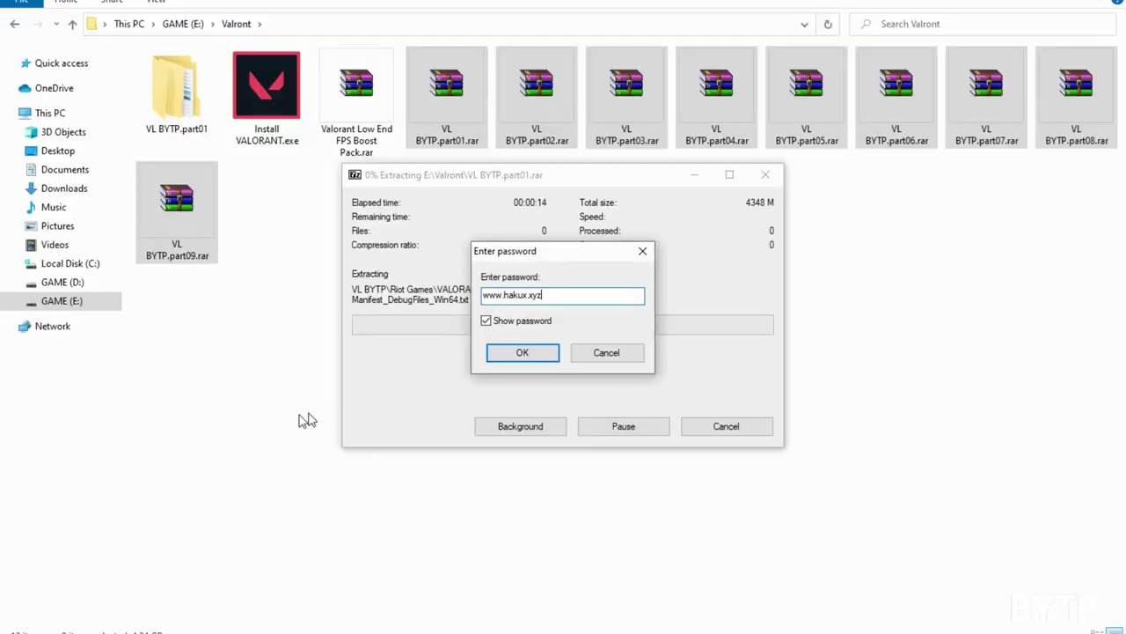
click(512, 354)
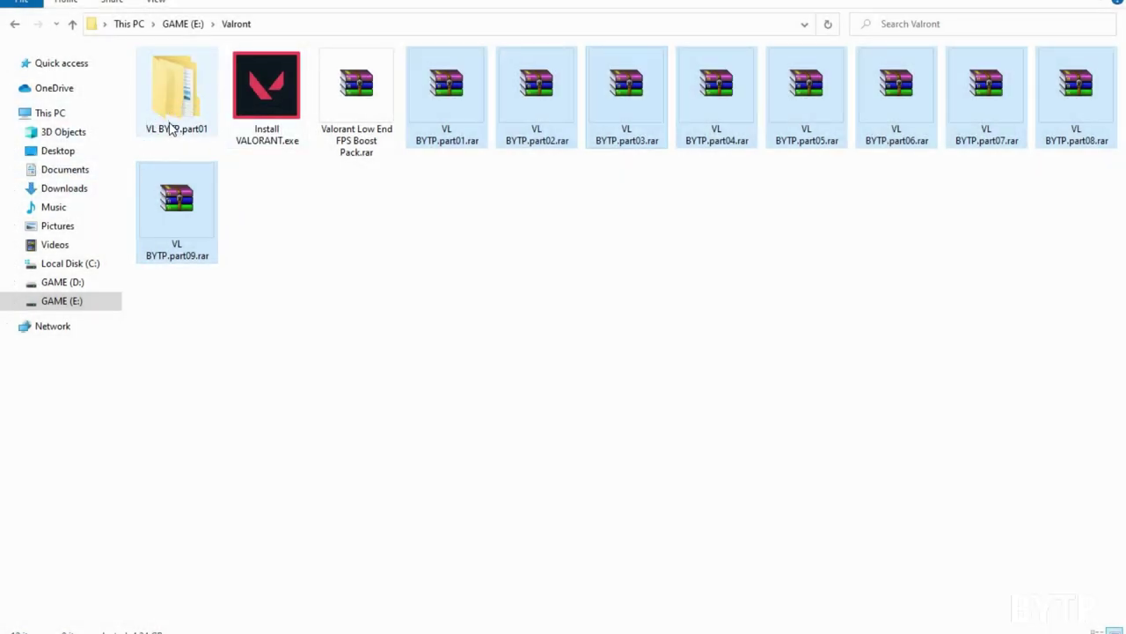
Step: Confirm VL BYTP.part01\VL BYTP contains Riot Games, then run Install VALORANT.exe from Valront
double_click(168, 123)
double_click(168, 76)
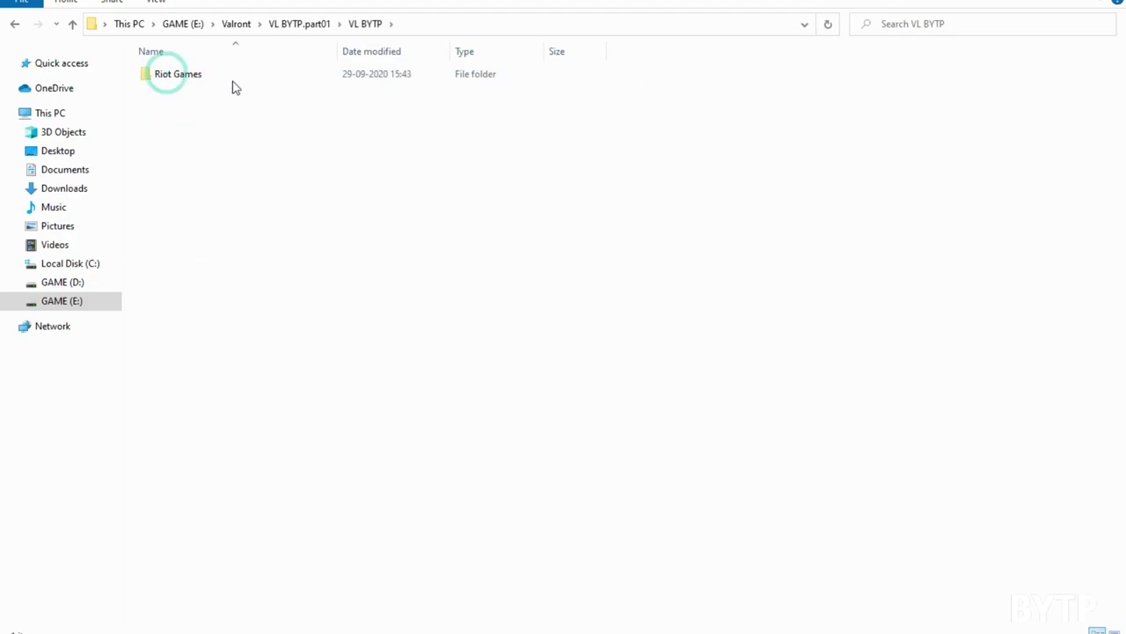
click(165, 81)
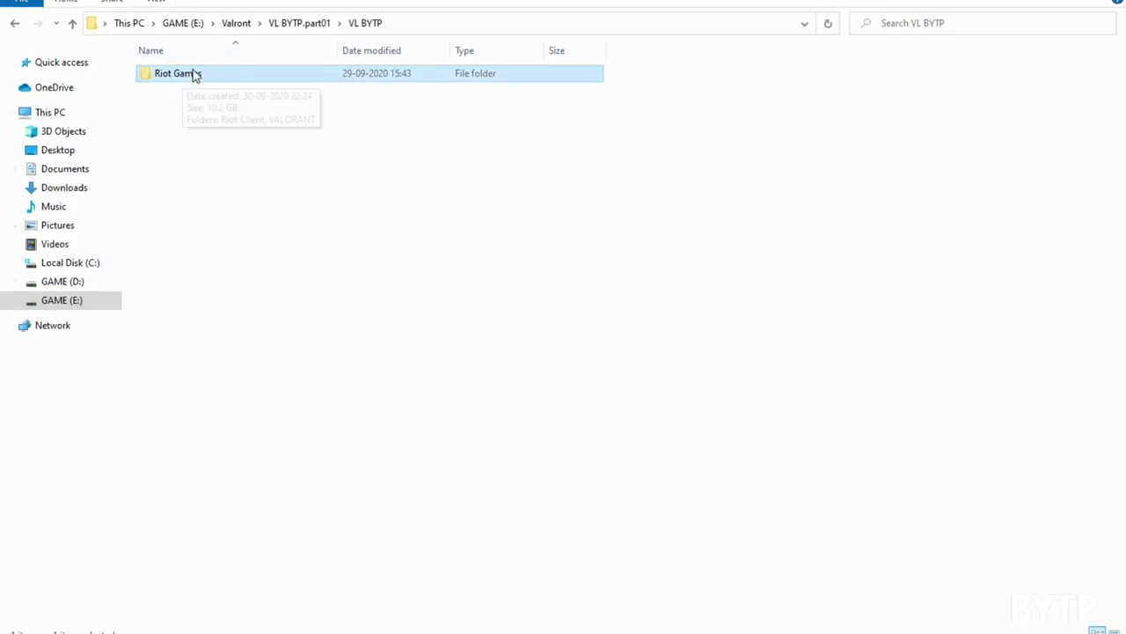
click(73, 24)
click(73, 25)
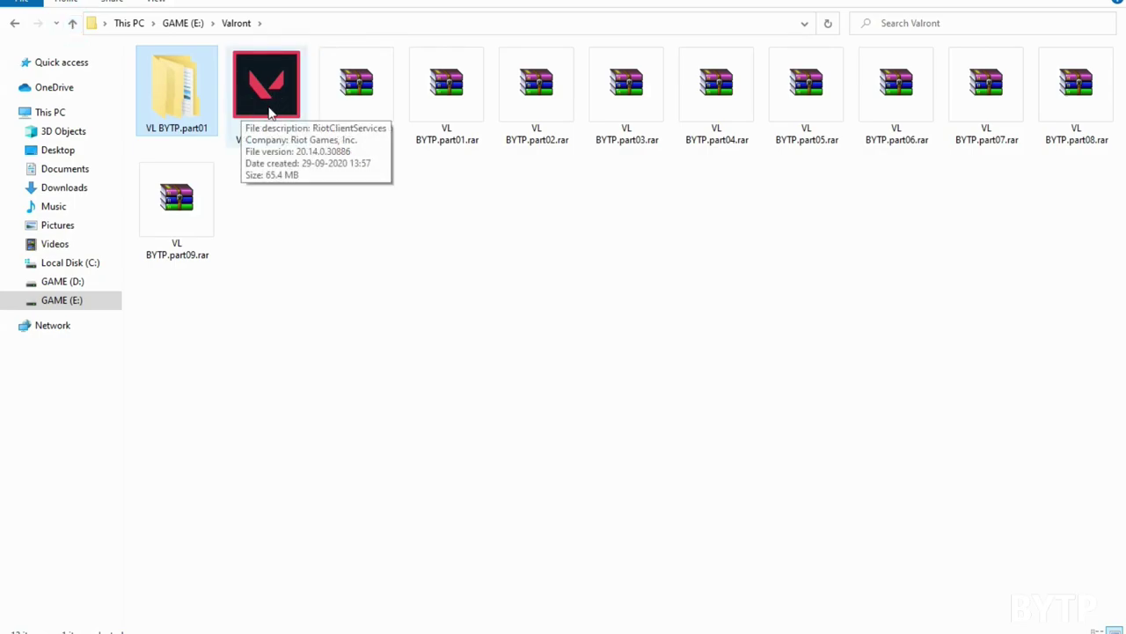
double_click(278, 82)
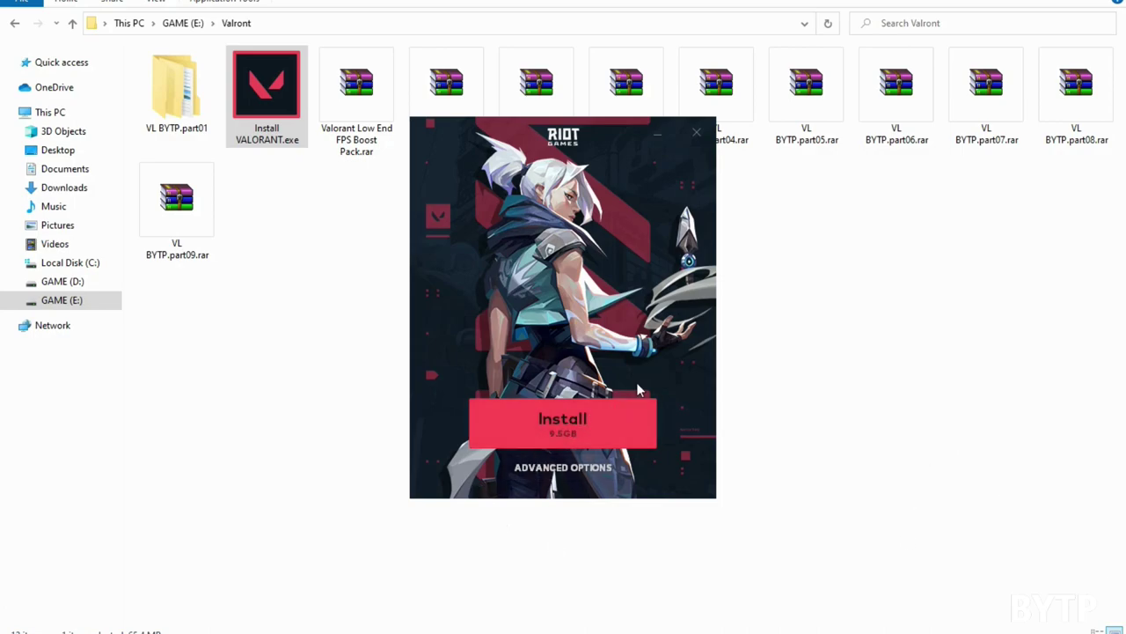
Step: Point the install location to E:\Valront\VL BYTP.part01\VL BYTP\Riot Games and start installing
click(569, 468)
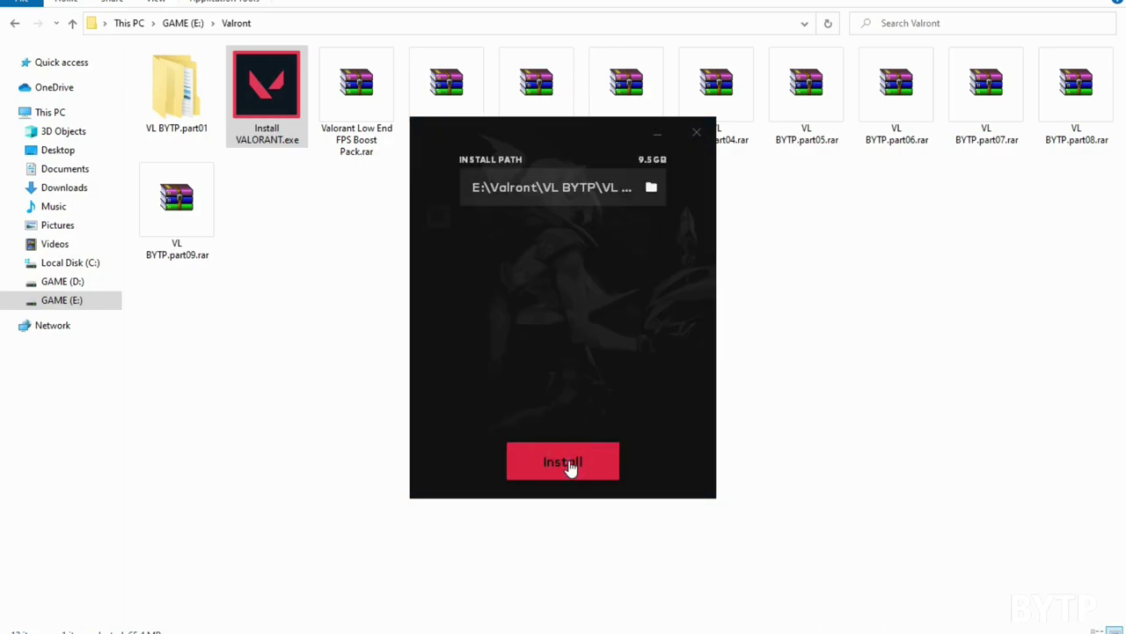
click(651, 187)
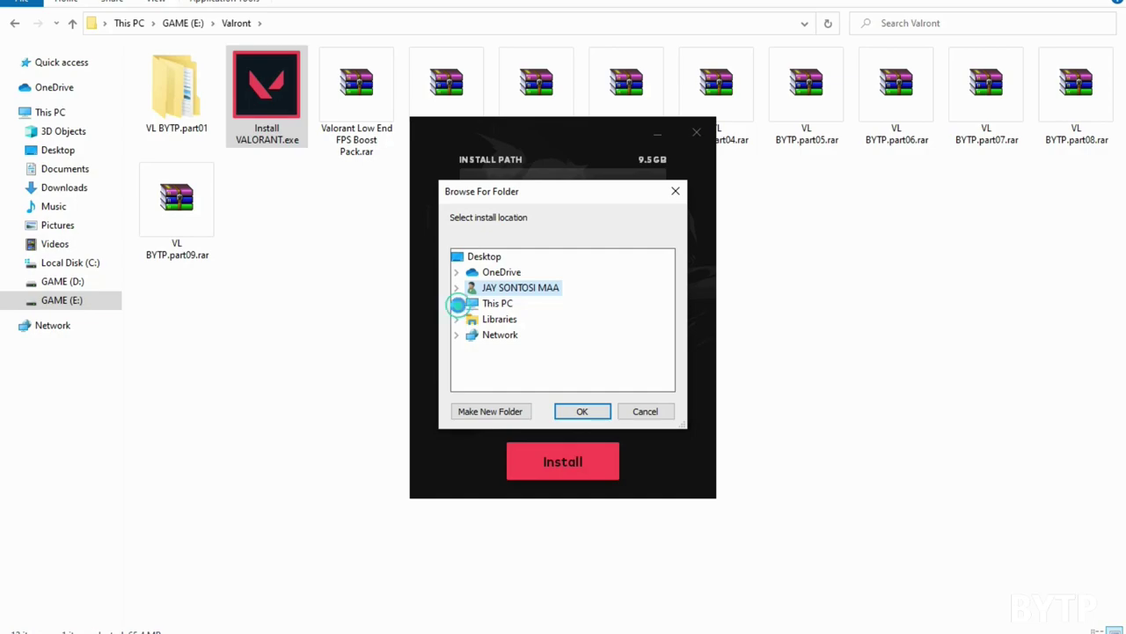
click(457, 303)
click(469, 368)
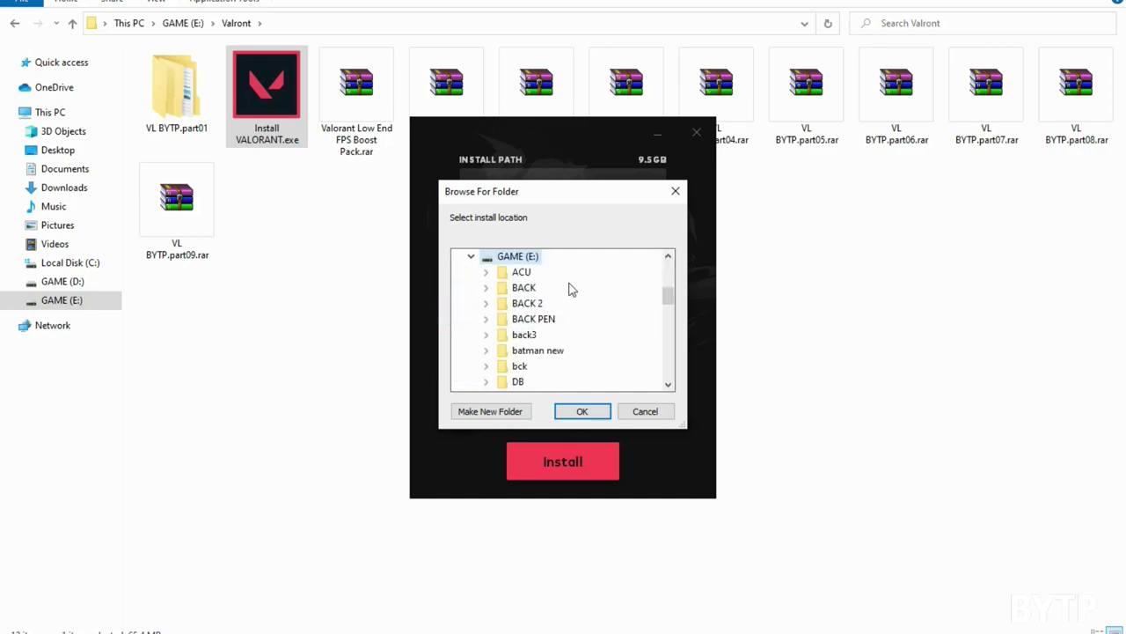
scroll(570, 291, down, 10)
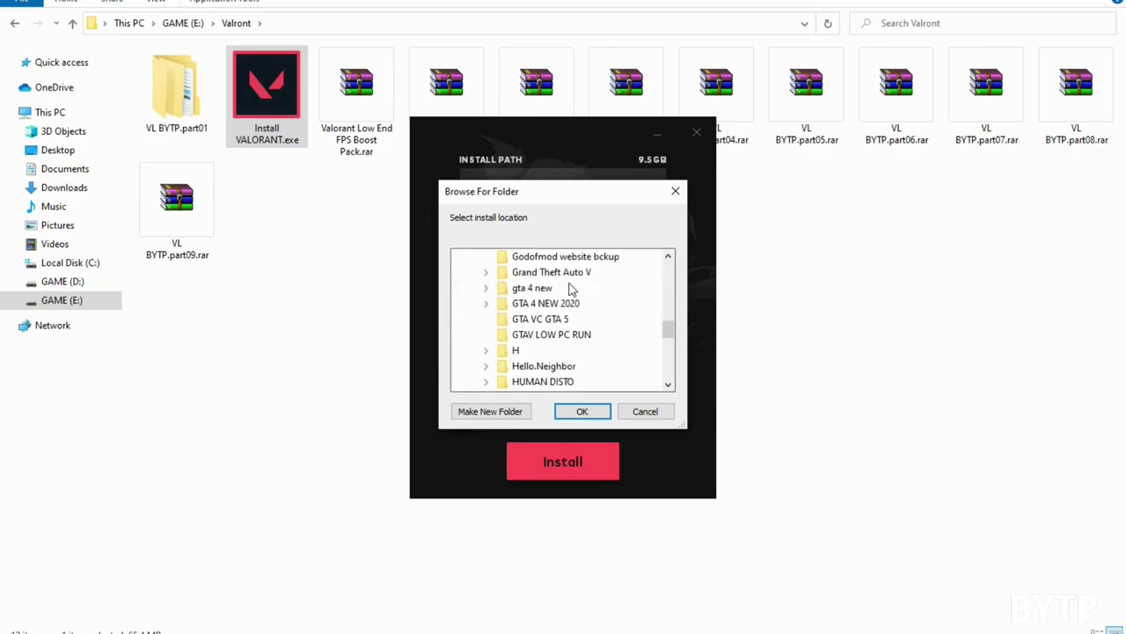
scroll(548, 327, down, 5)
click(516, 294)
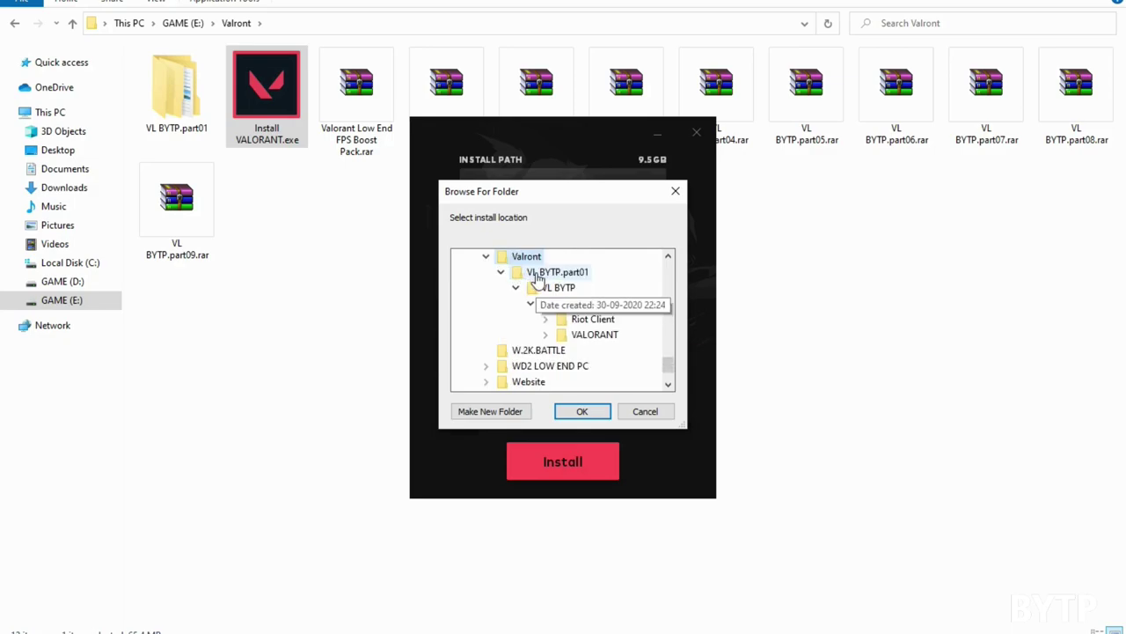
click(591, 319)
click(581, 304)
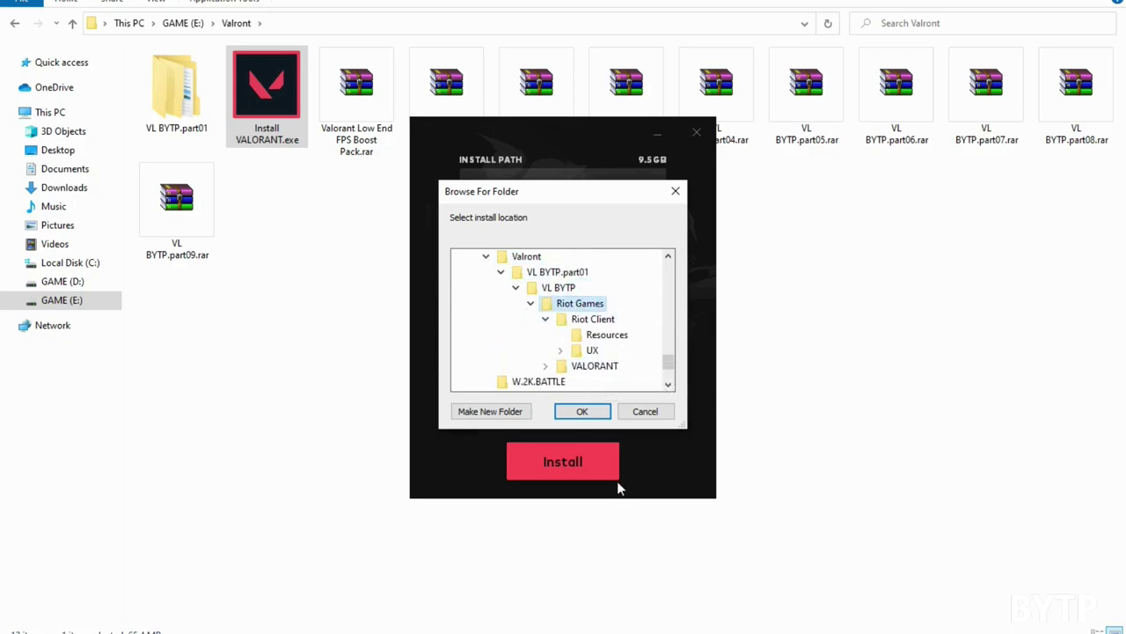
click(590, 421)
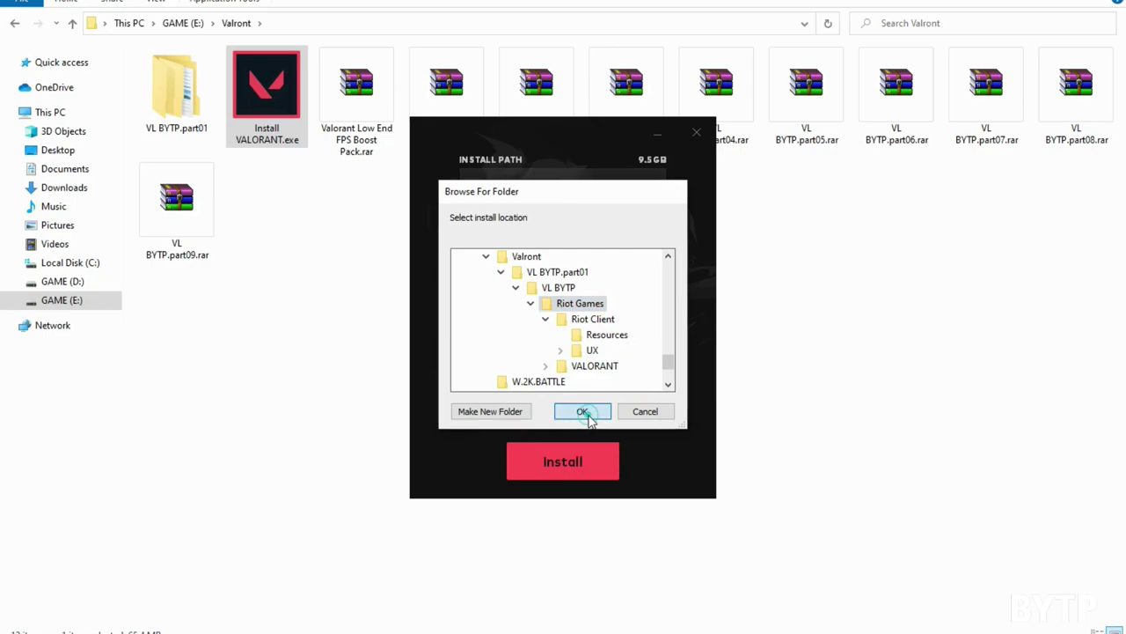
click(578, 466)
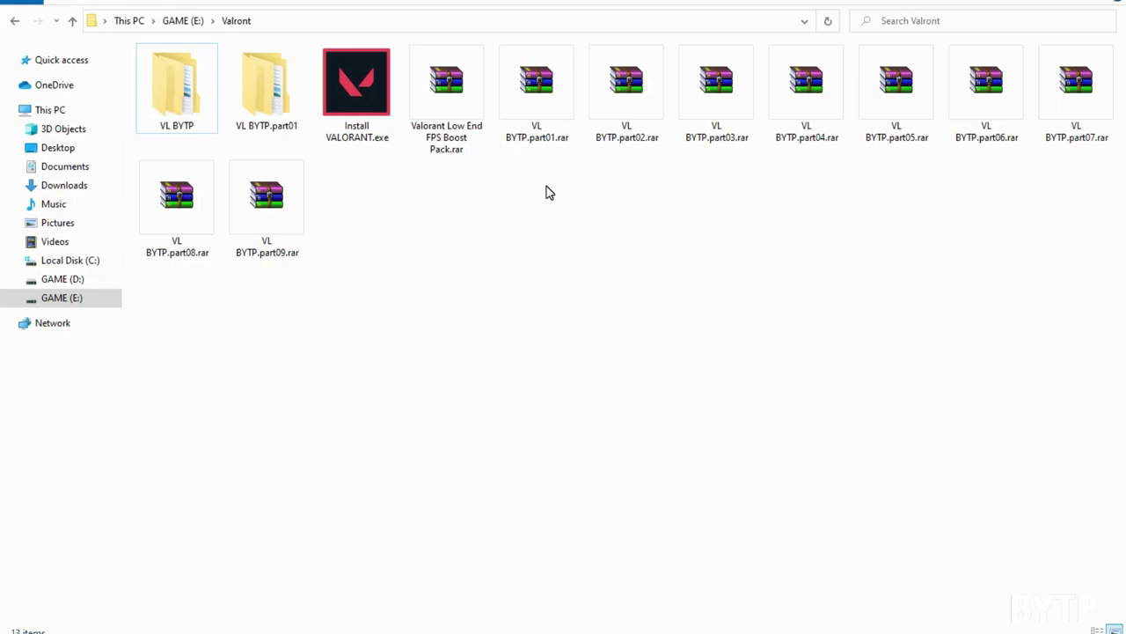
Step: Extract the Valorant Low End FPS Boost Pack archive into its own folder
click(471, 145)
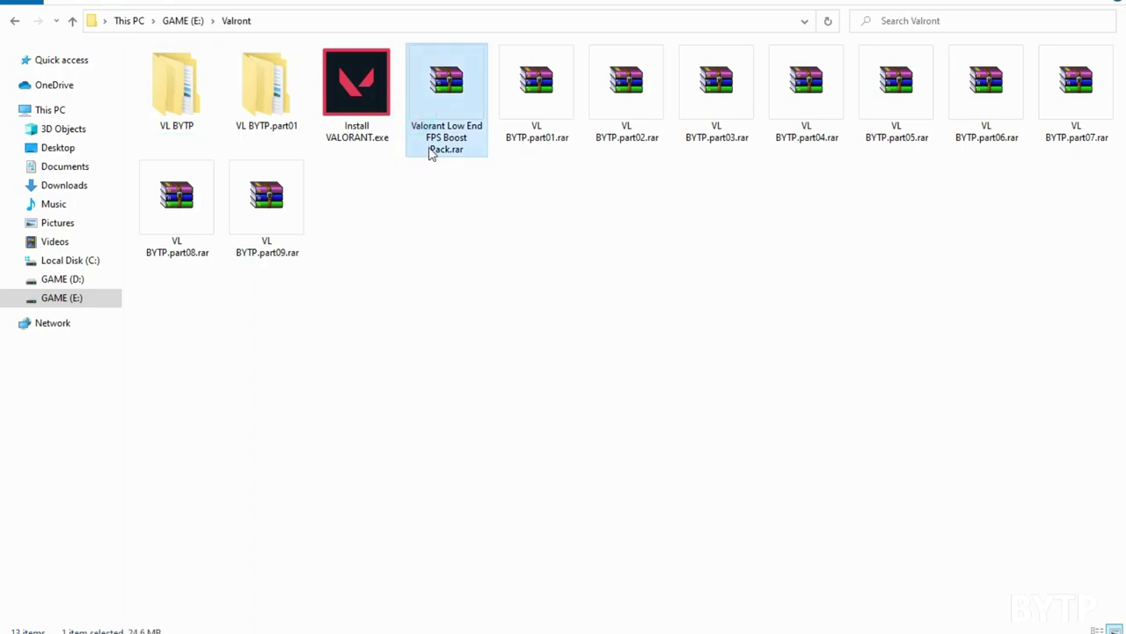
right_click(444, 76)
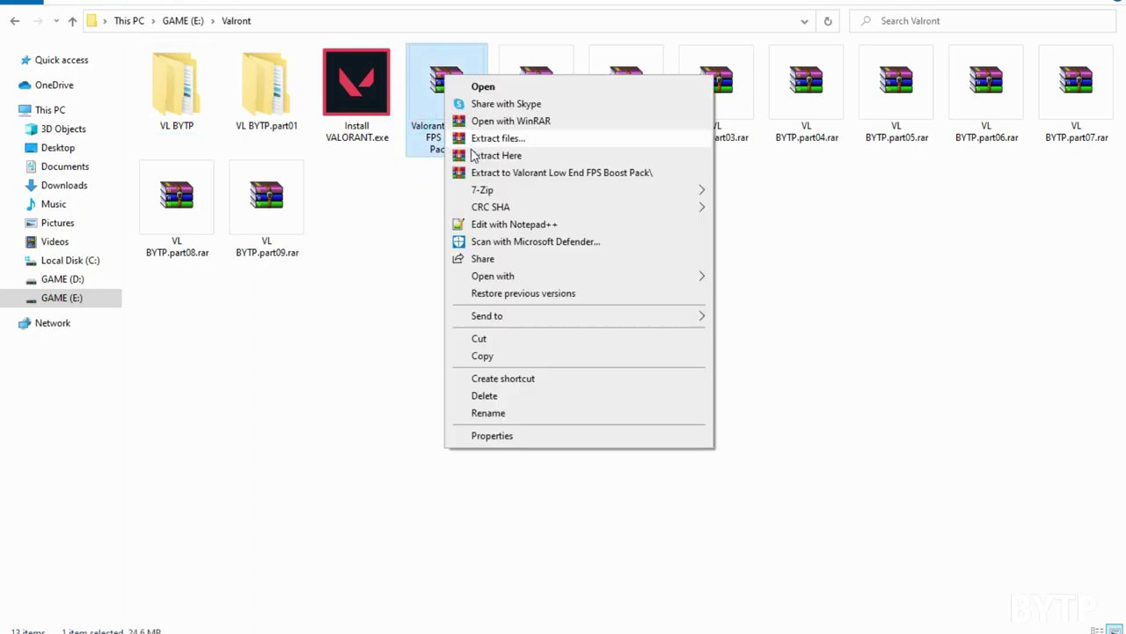
click(480, 174)
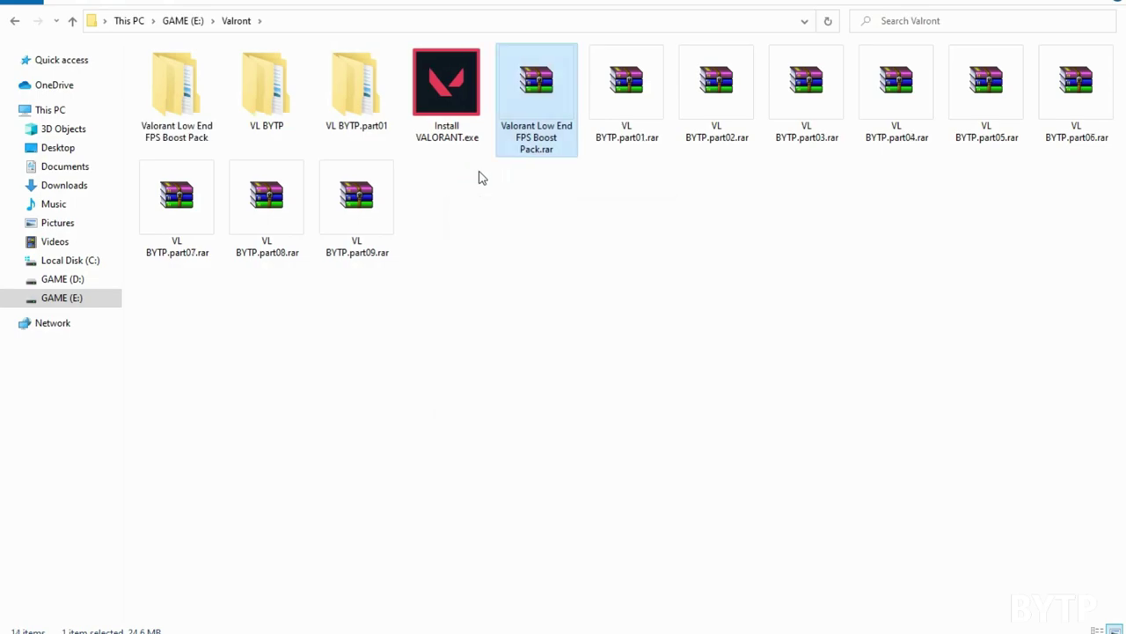
Step: Open the inner boost pack folder and view its contents as Large icons
double_click(214, 126)
right_click(398, 170)
double_click(257, 72)
right_click(263, 168)
mouse_move(431, 179)
click(475, 197)
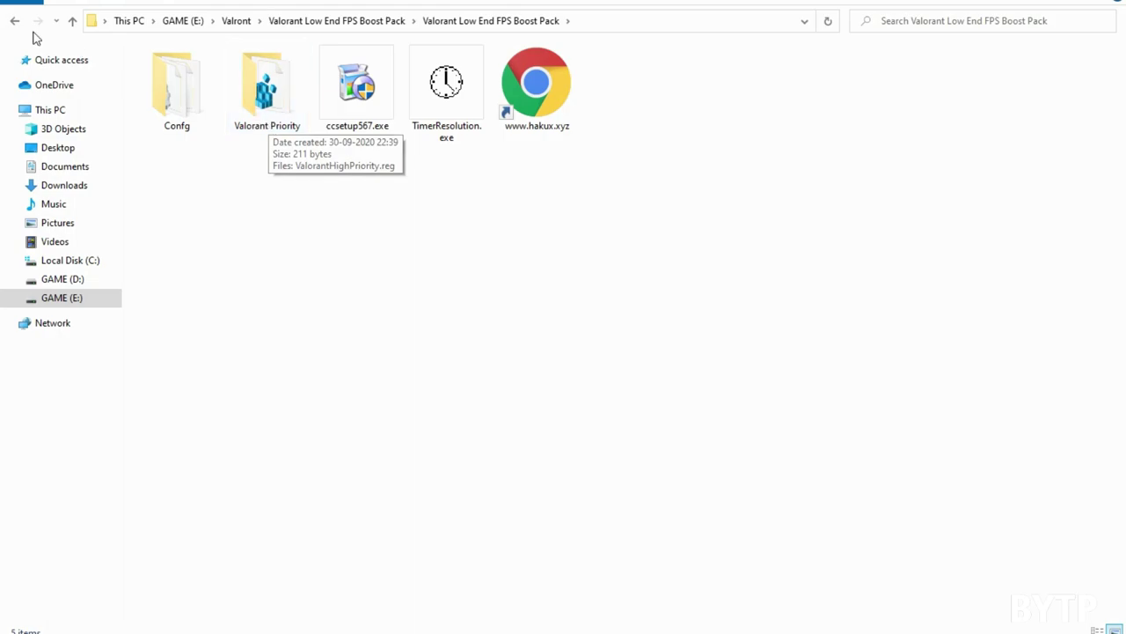
Step: Copy GameUserSettings.ini and RiotUserSettings.ini from Config, then search Windows for %appdata%
click(213, 111)
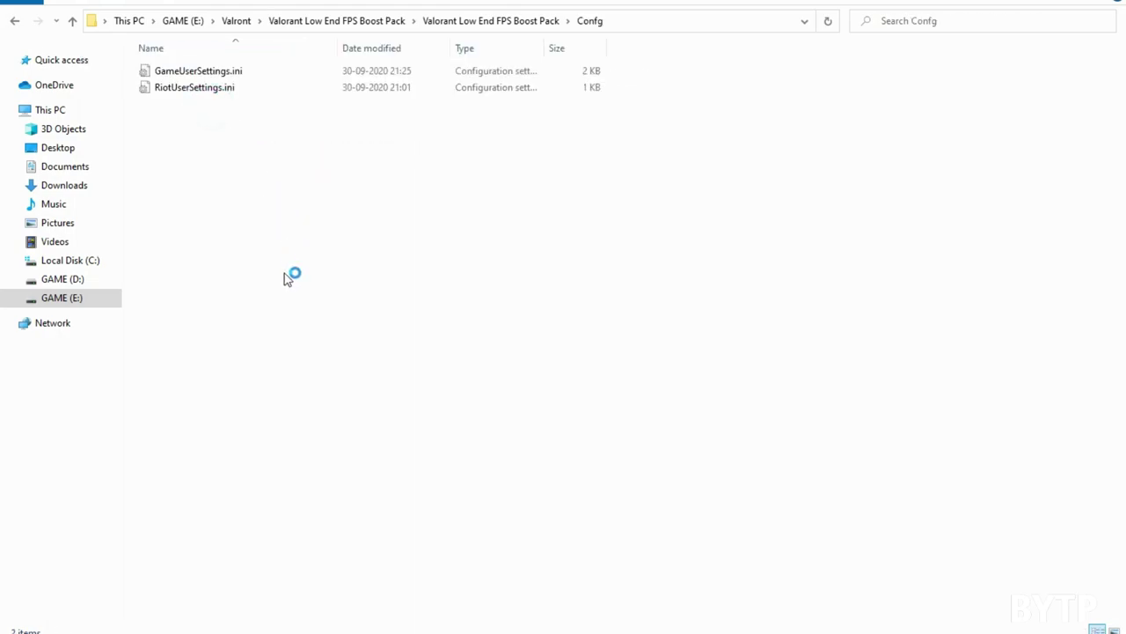
drag(390, 403, 186, 72)
right_click(186, 72)
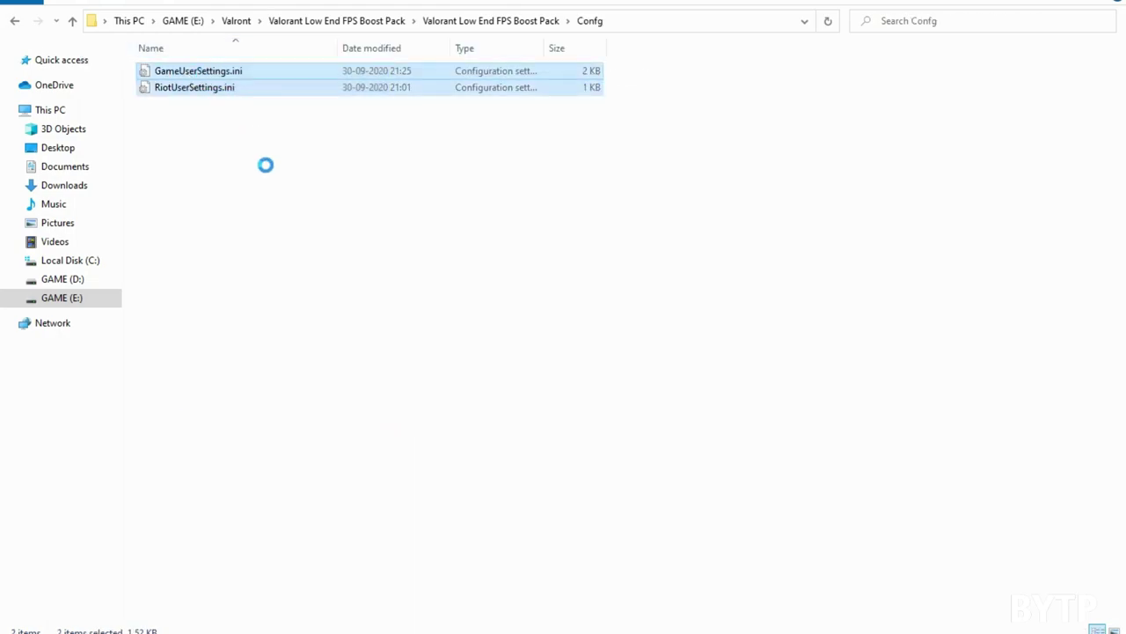
click(280, 336)
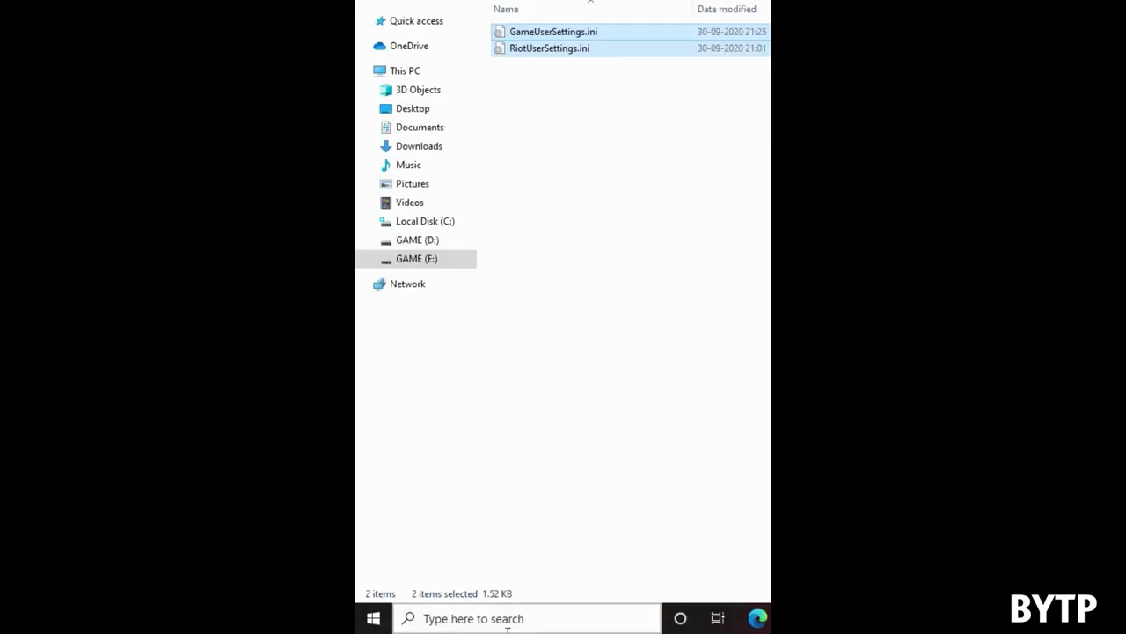
click(511, 620)
text(%app)
text(data%)
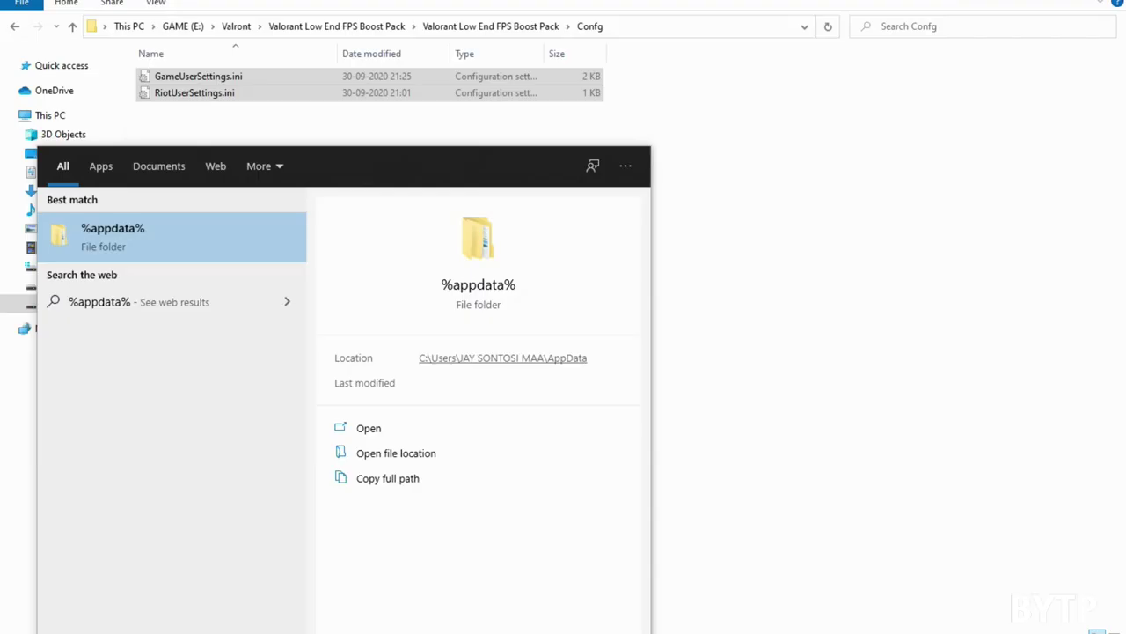
Step: Open VALORANT's AppData\Local\VALORANT\Saved\Config\<id>\Windows settings folder
key(Return)
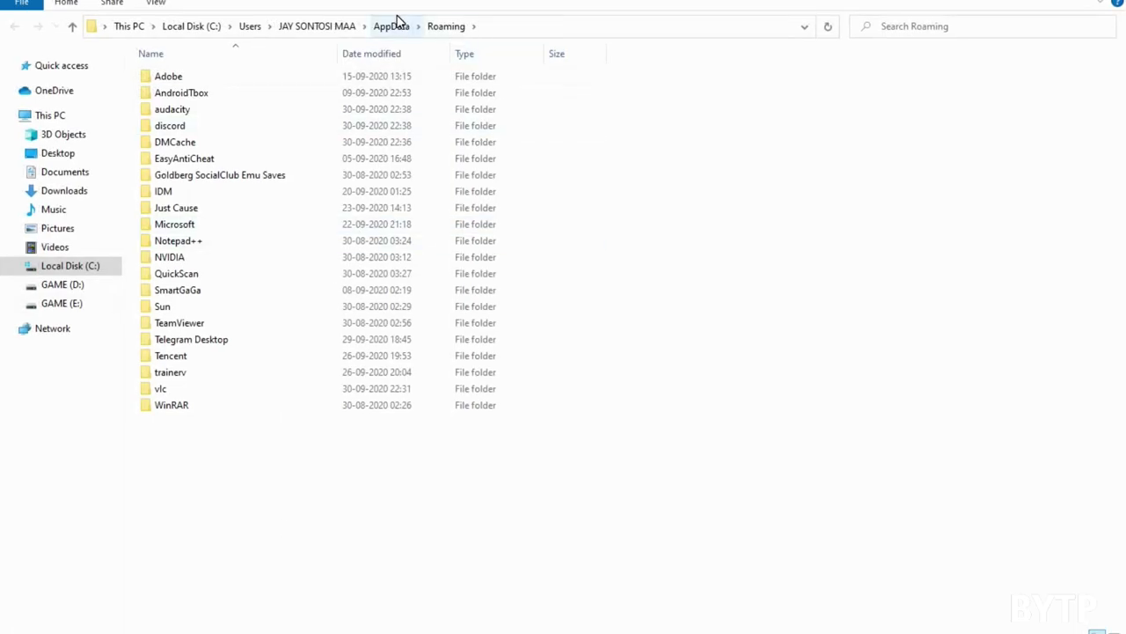
click(395, 26)
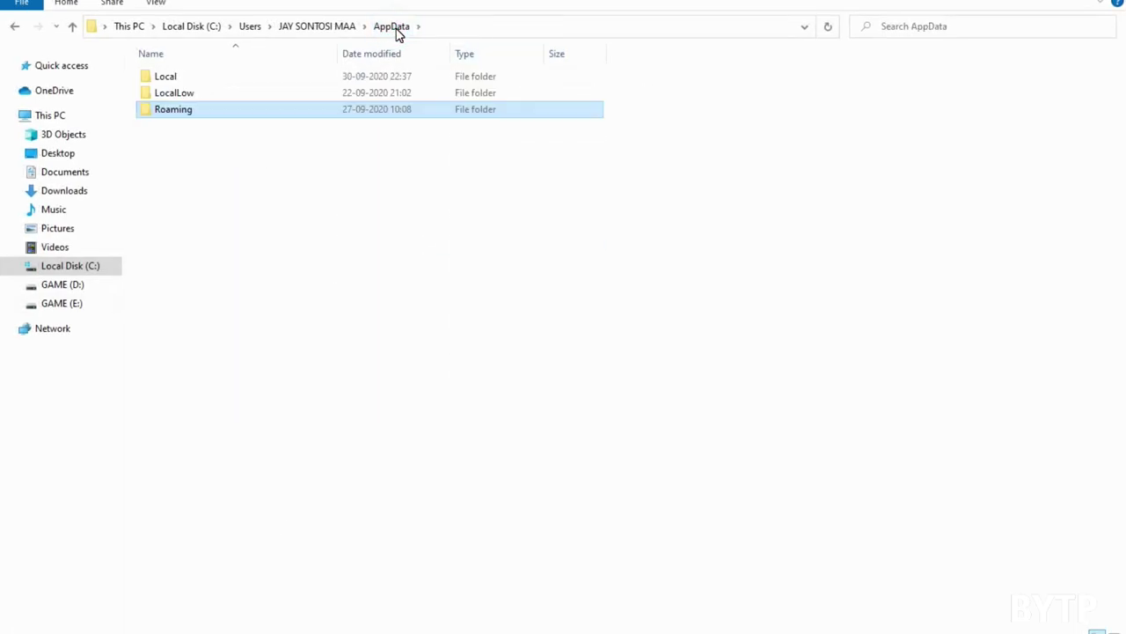
double_click(226, 77)
scroll(220, 132, down, 3)
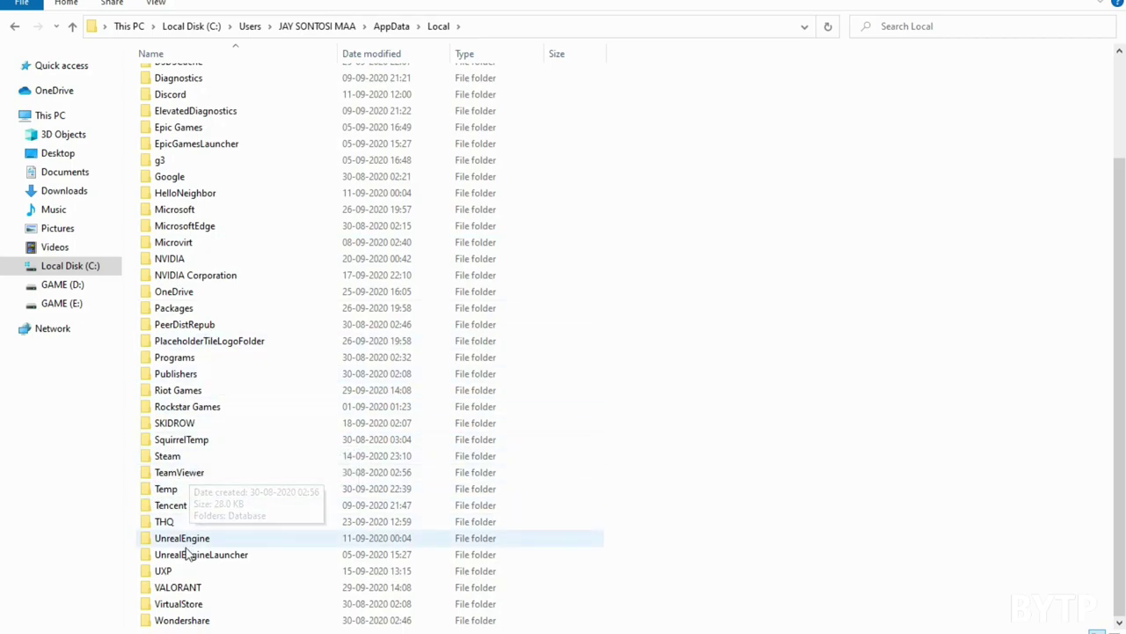
double_click(192, 590)
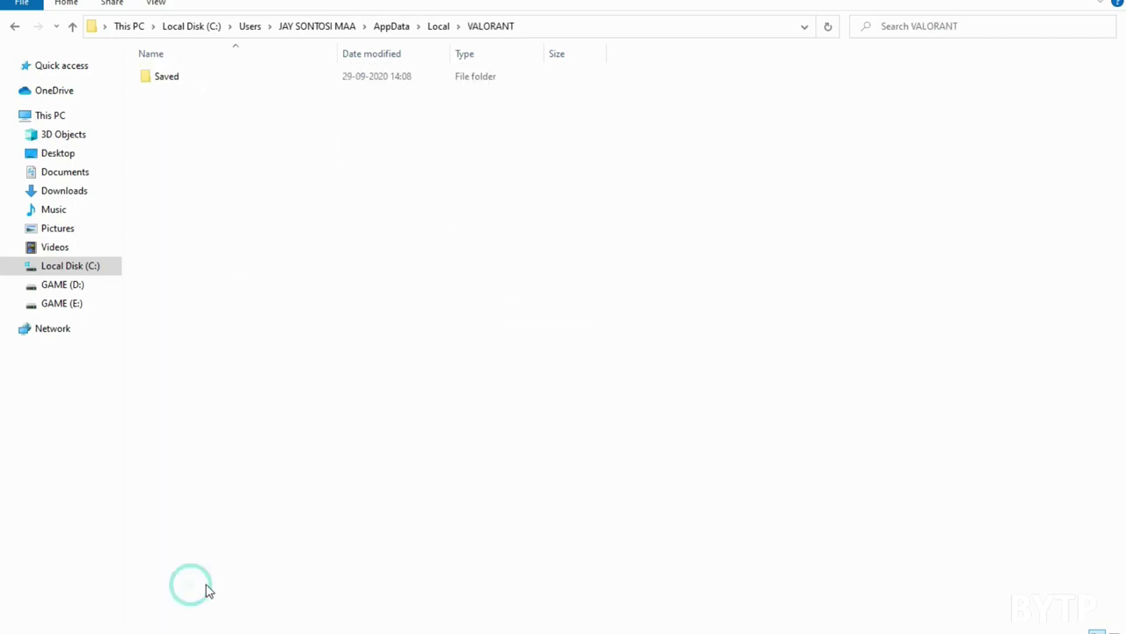
double_click(181, 85)
click(169, 81)
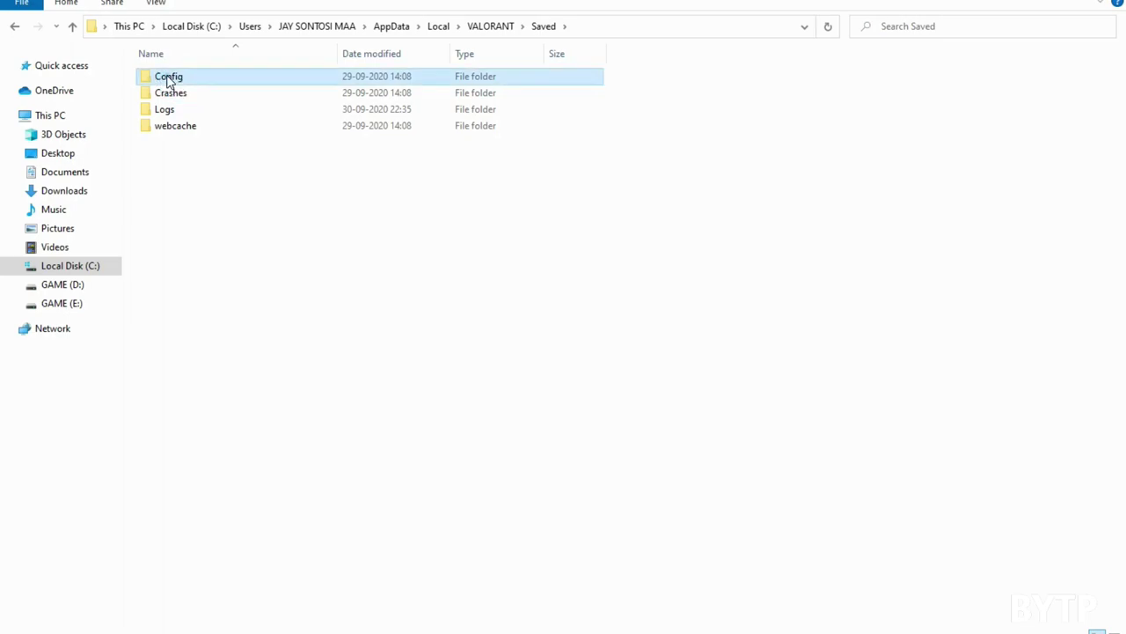
double_click(169, 79)
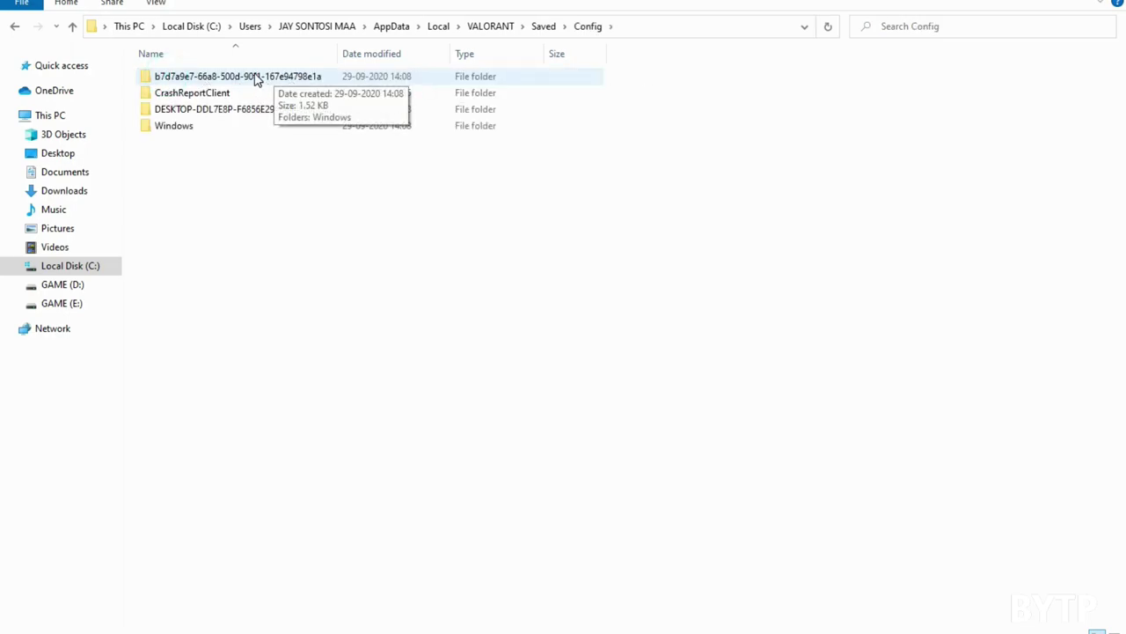
double_click(182, 84)
double_click(180, 81)
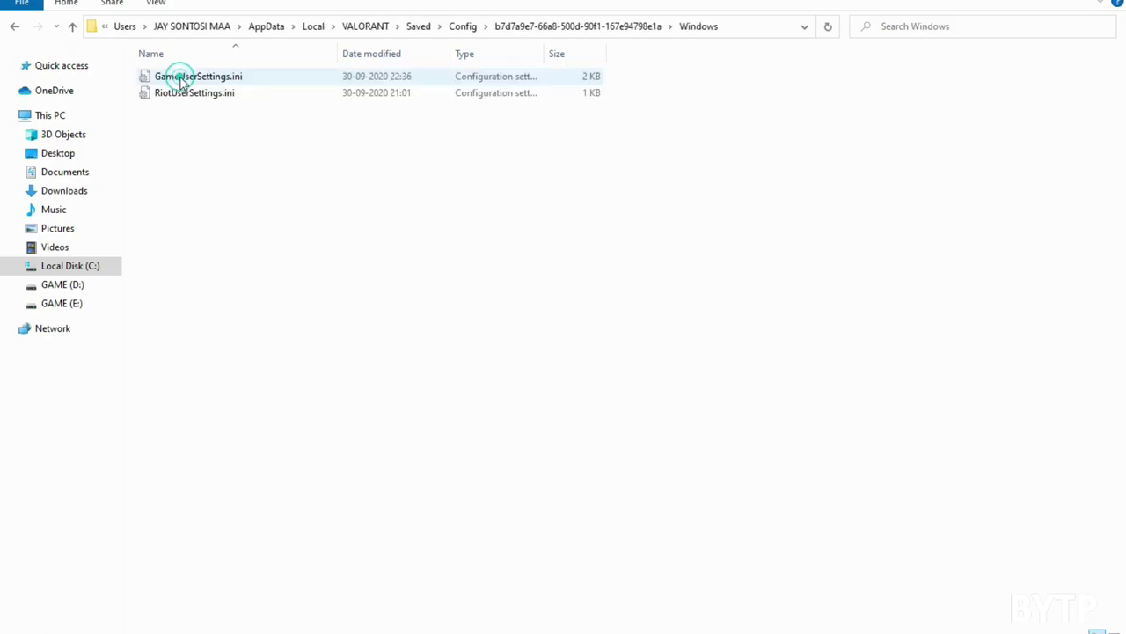
Step: Paste the two .ini files there, replacing the originals, and return to the boost pack folder
right_click(226, 139)
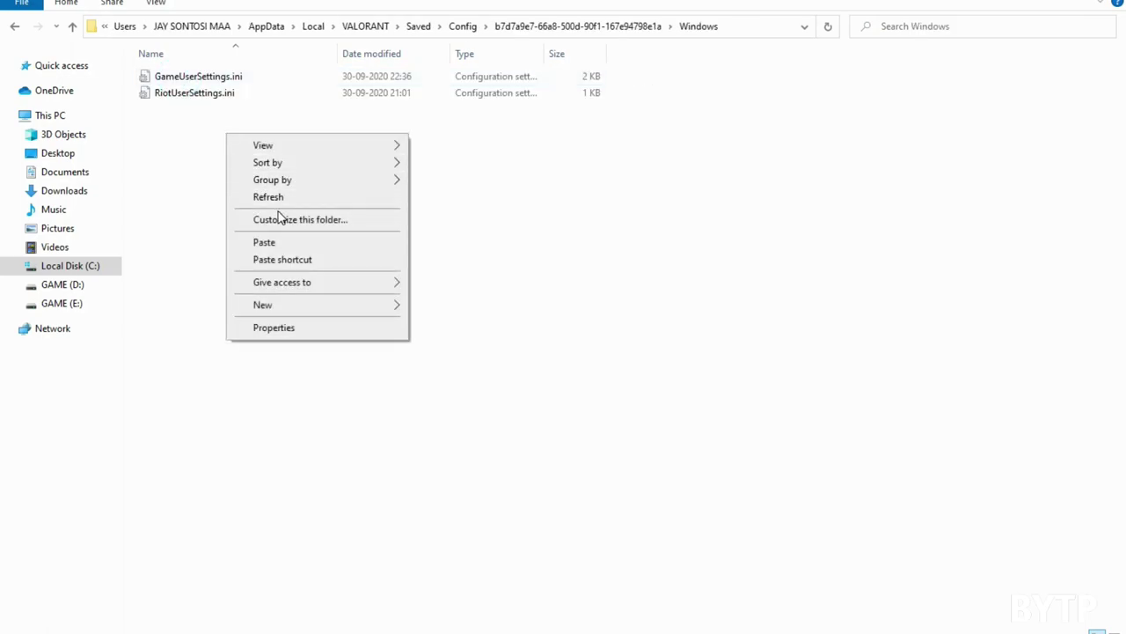
click(278, 242)
click(390, 193)
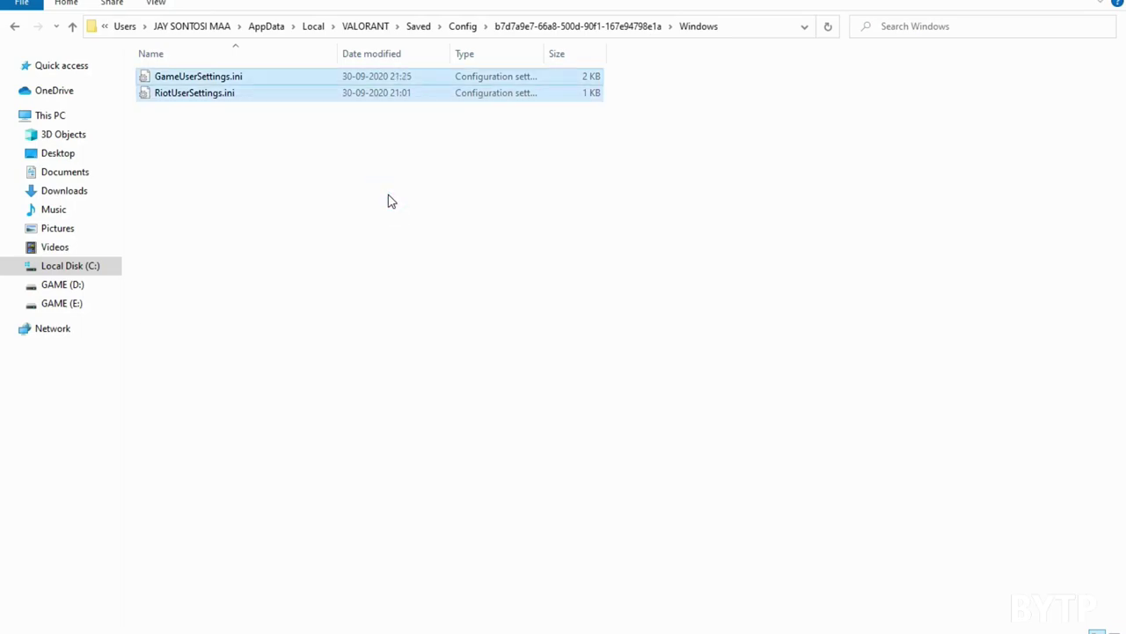
click(16, 29)
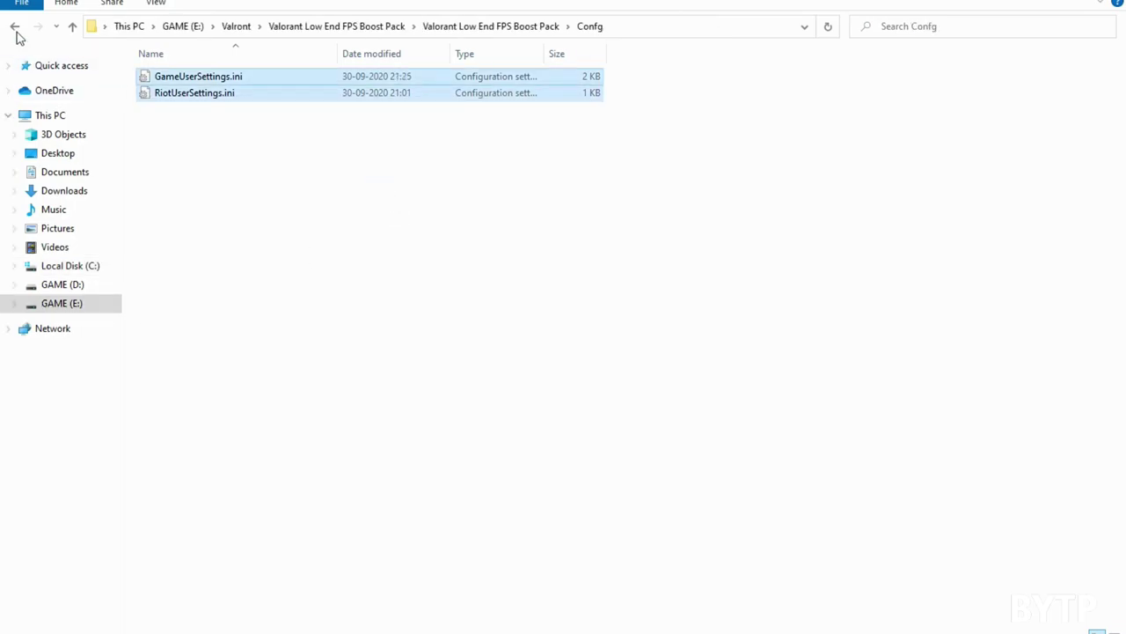
click(73, 27)
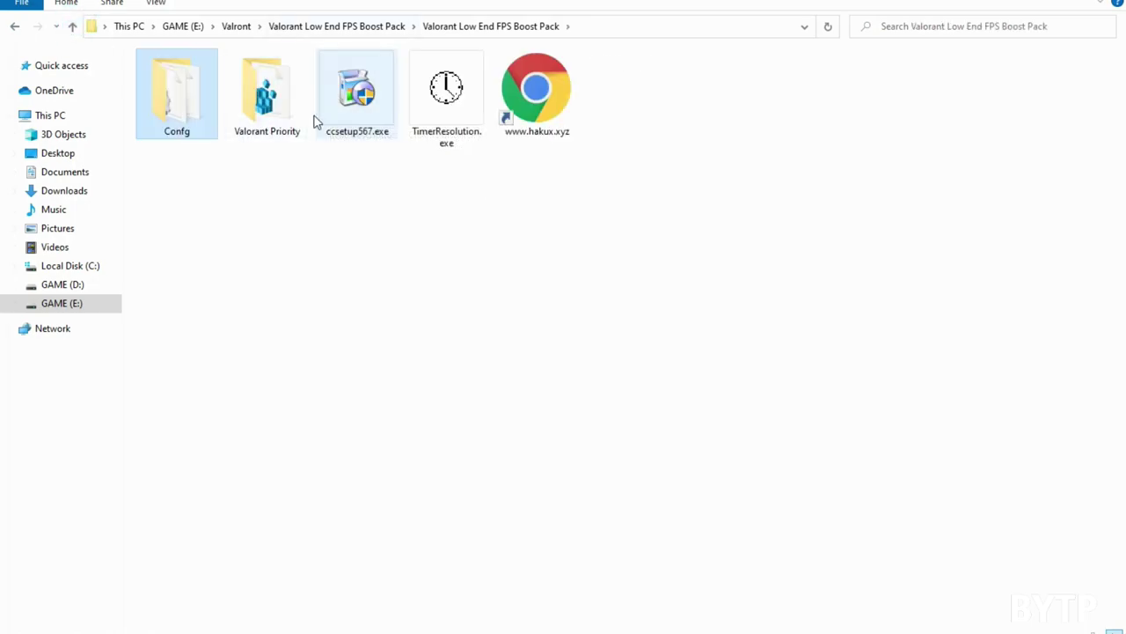
Step: Merge ValorantHighPriority.reg from Valorant Priority into the registry, then return to the boost pack folder
double_click(283, 89)
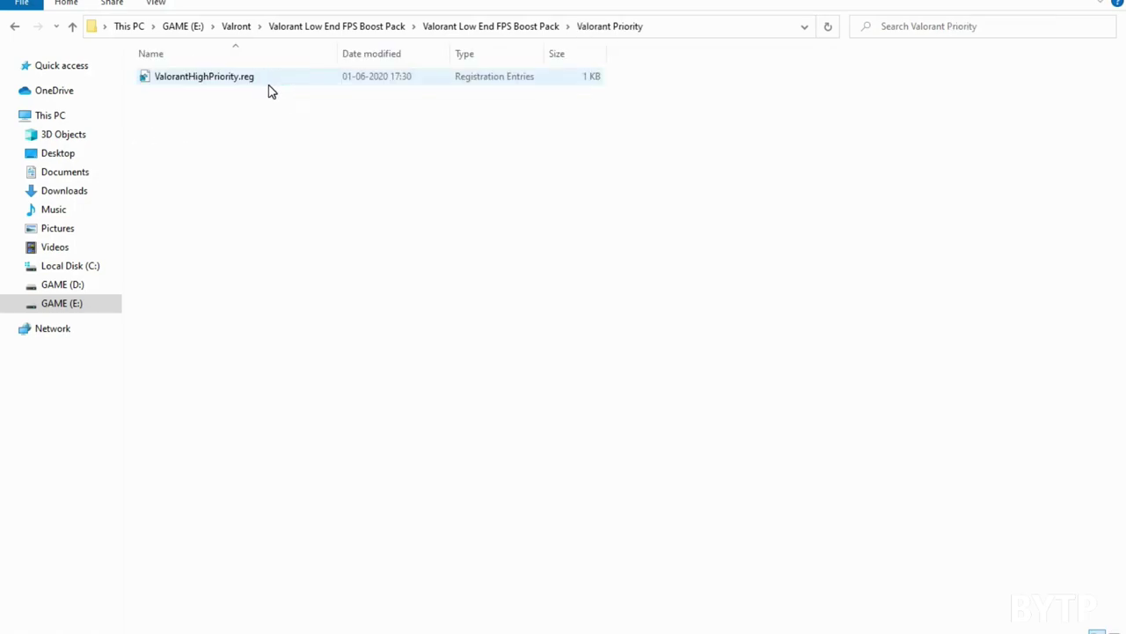
double_click(182, 78)
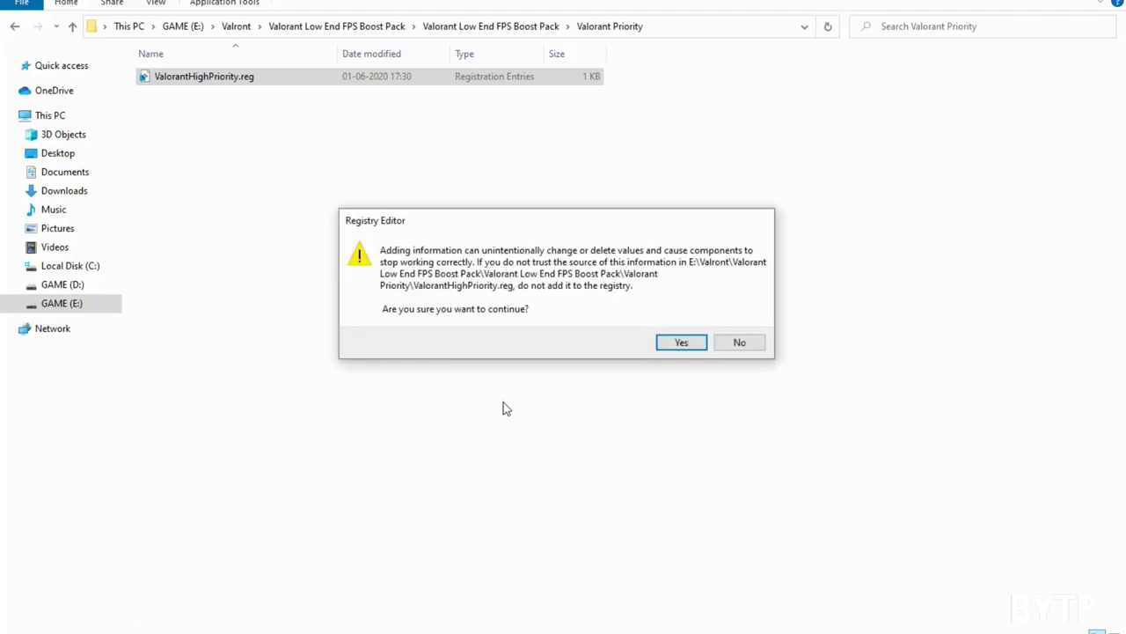
click(670, 343)
click(737, 325)
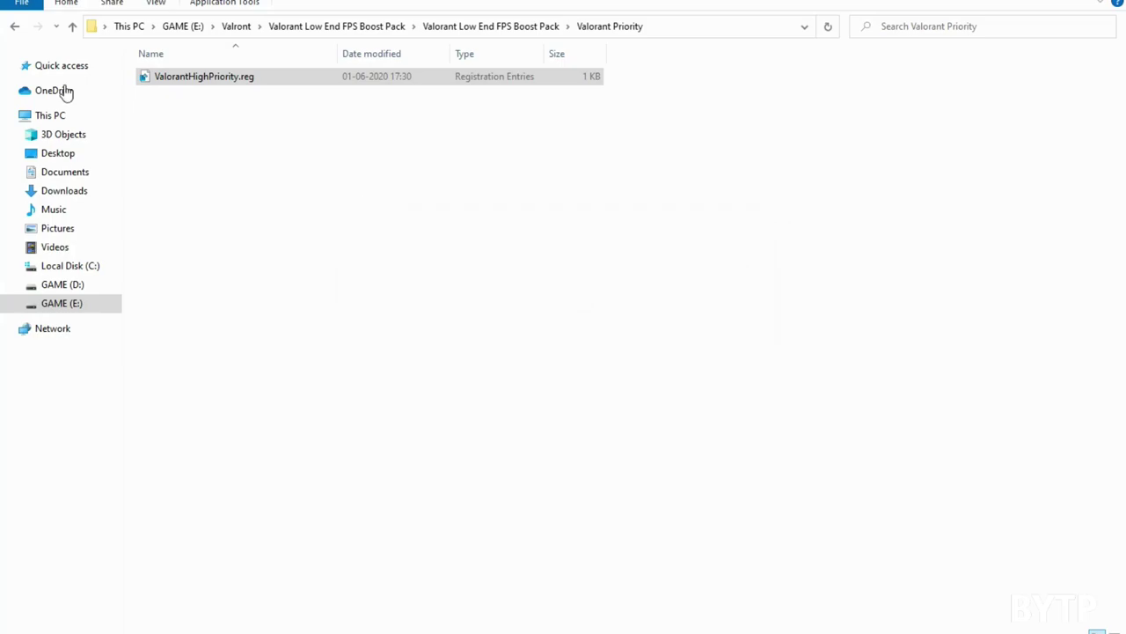
click(73, 28)
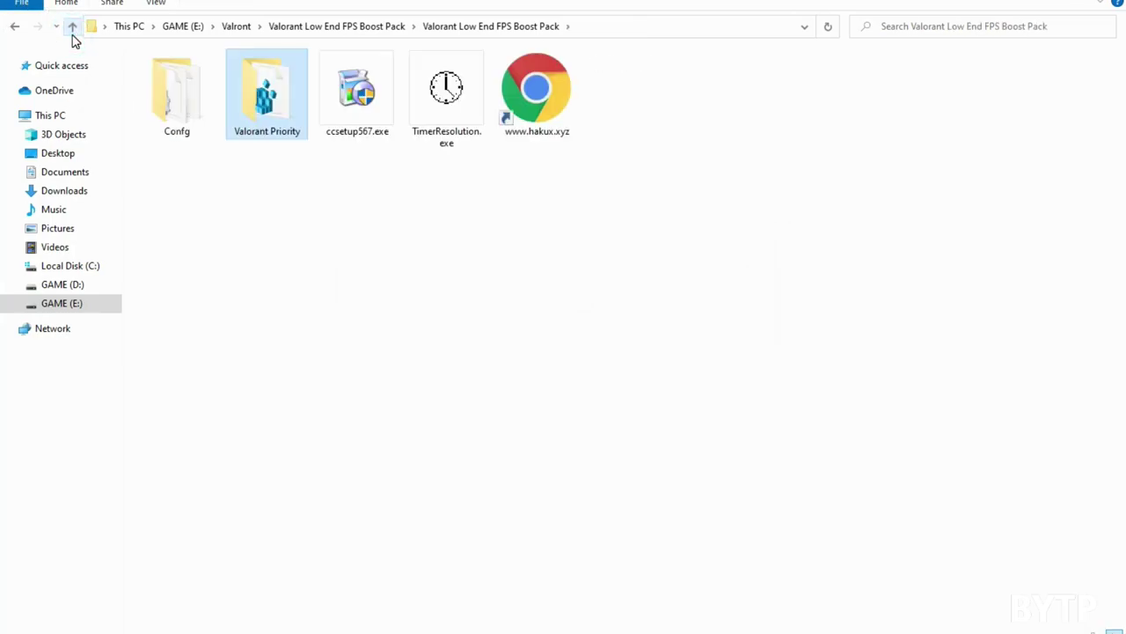
Step: Install CCleaner v5.67 from ccsetup567.exe, declining the CCleaner Browser offer, and launch it
click(362, 108)
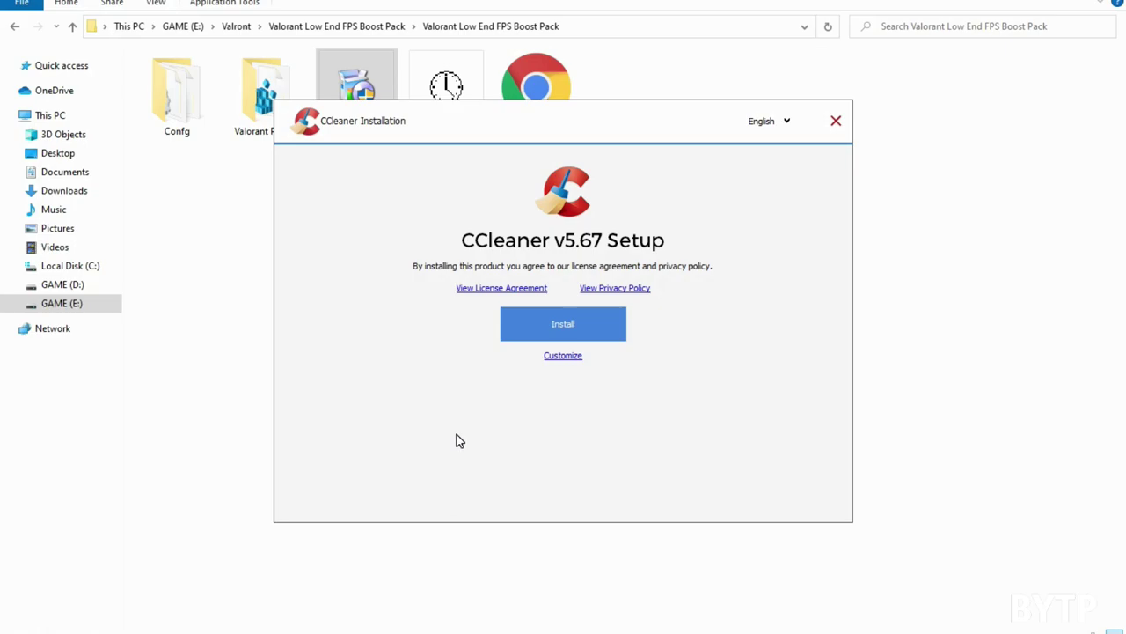
click(550, 322)
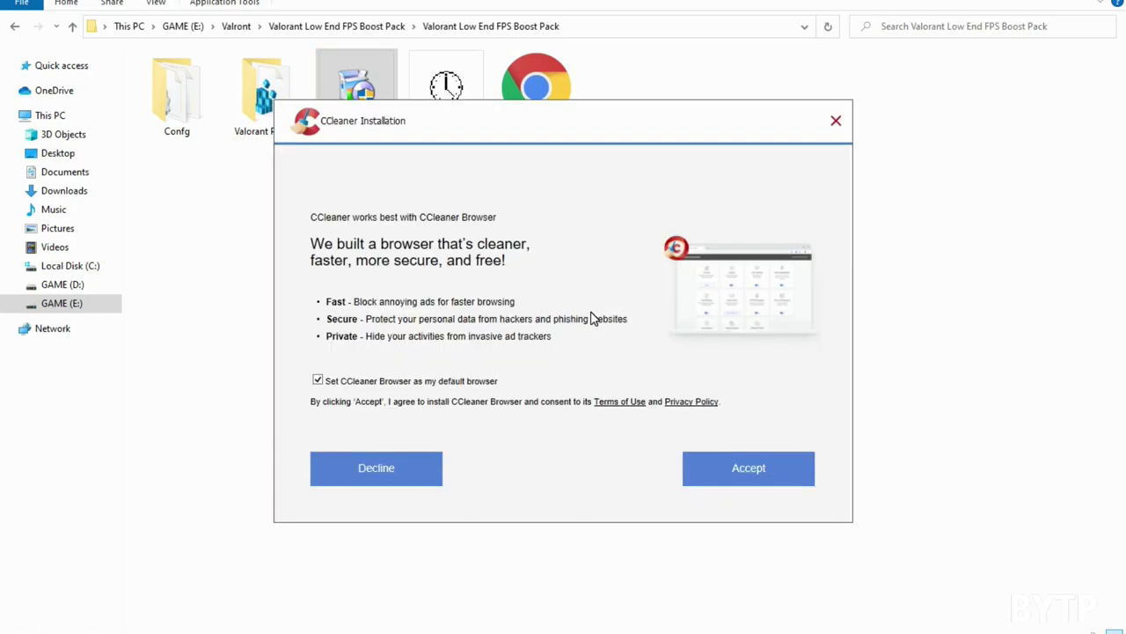
click(432, 462)
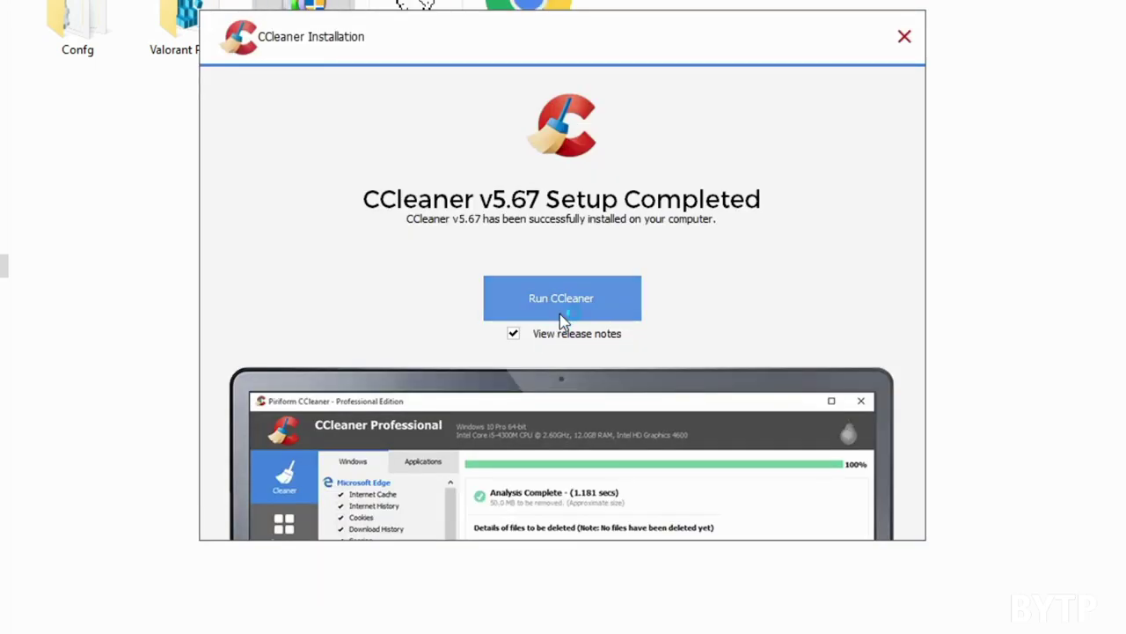
click(563, 293)
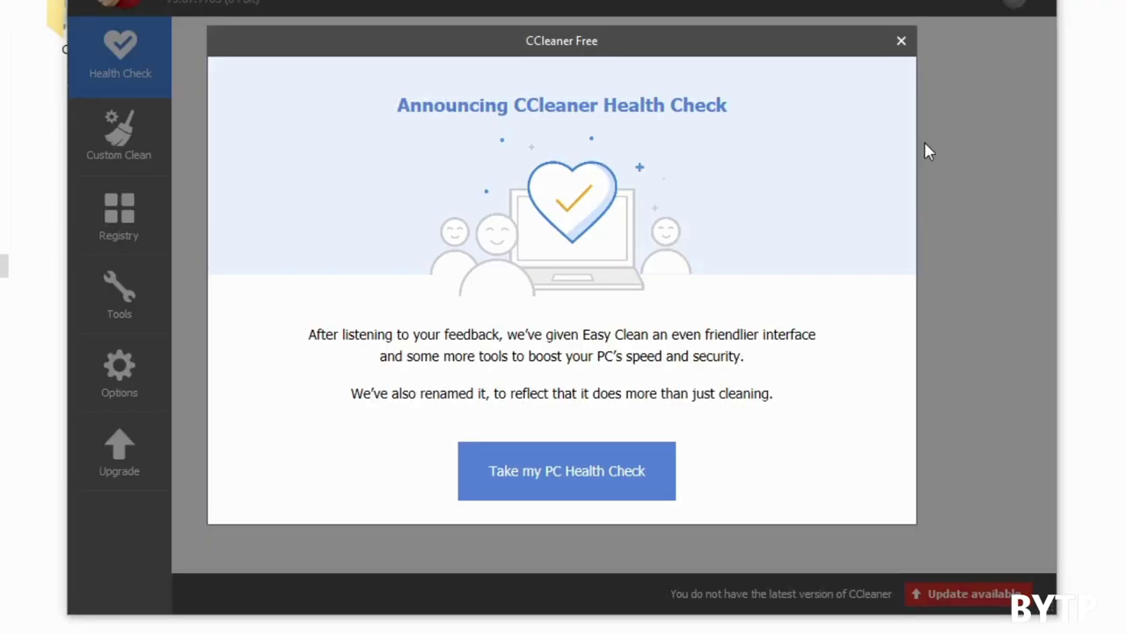
Step: Dismiss the pop-ups, run a Custom Clean removing 785 MB of junk, and open the Registry cleaner
click(898, 44)
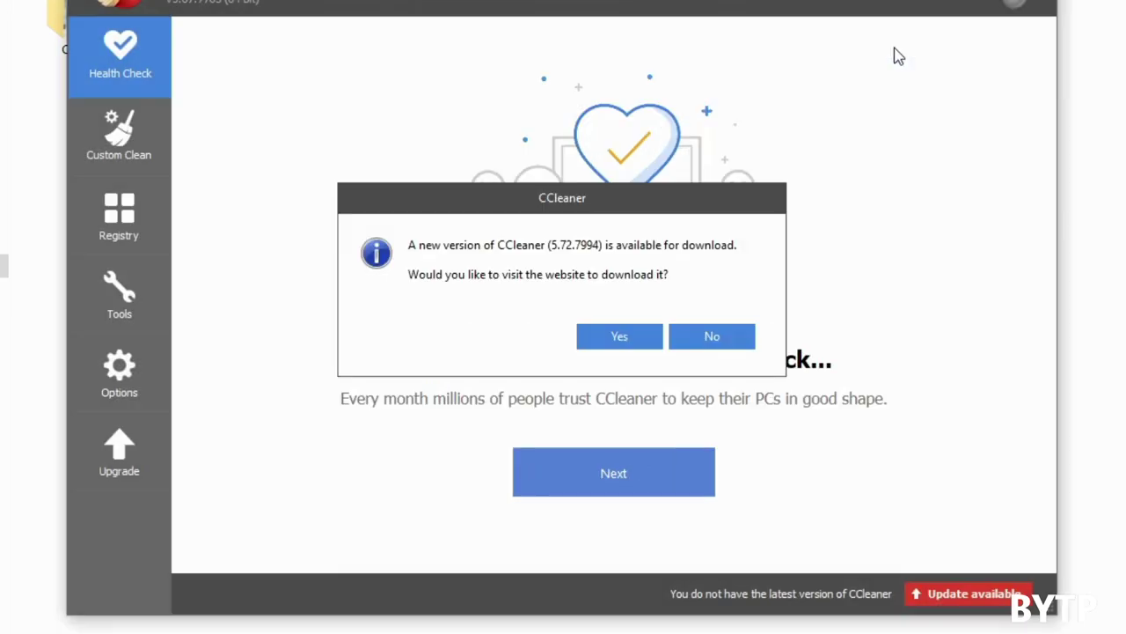
click(715, 339)
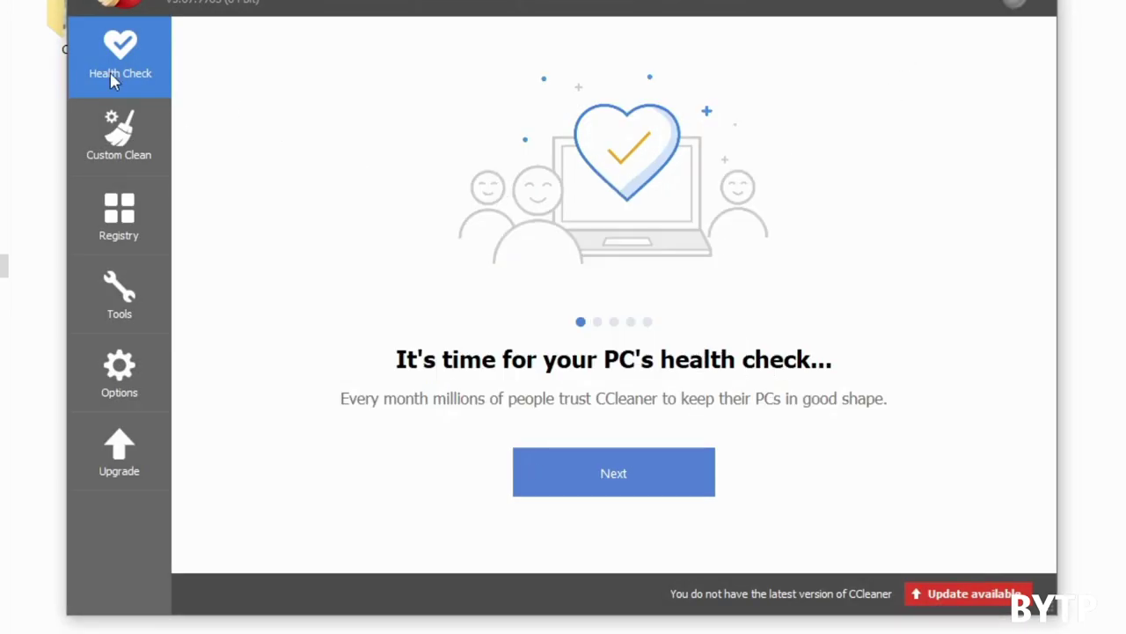
click(114, 151)
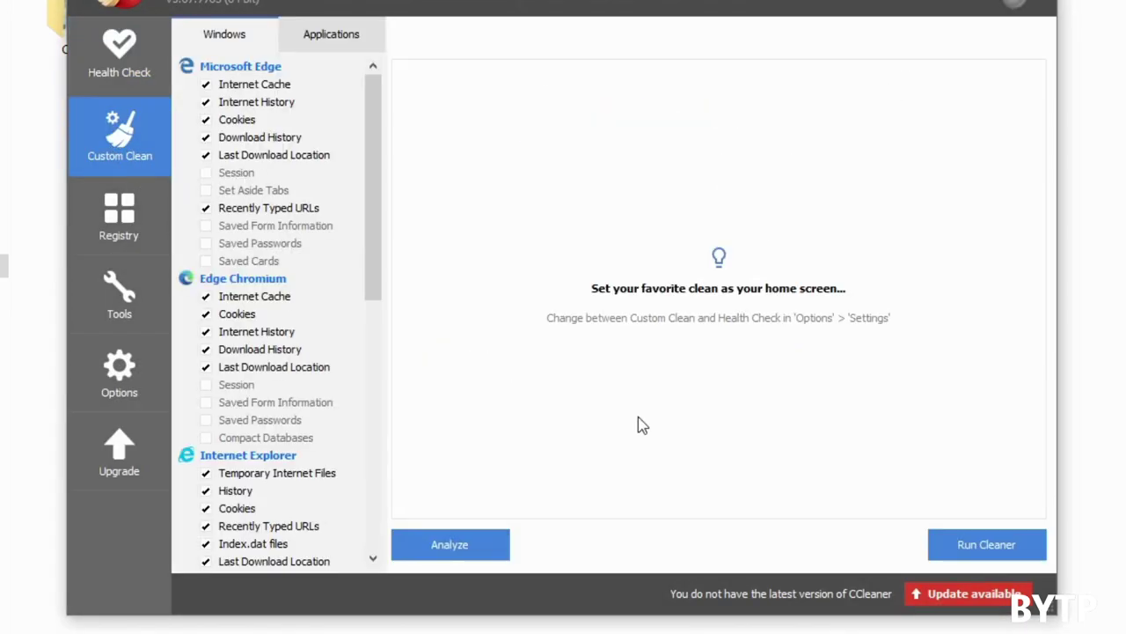
click(968, 555)
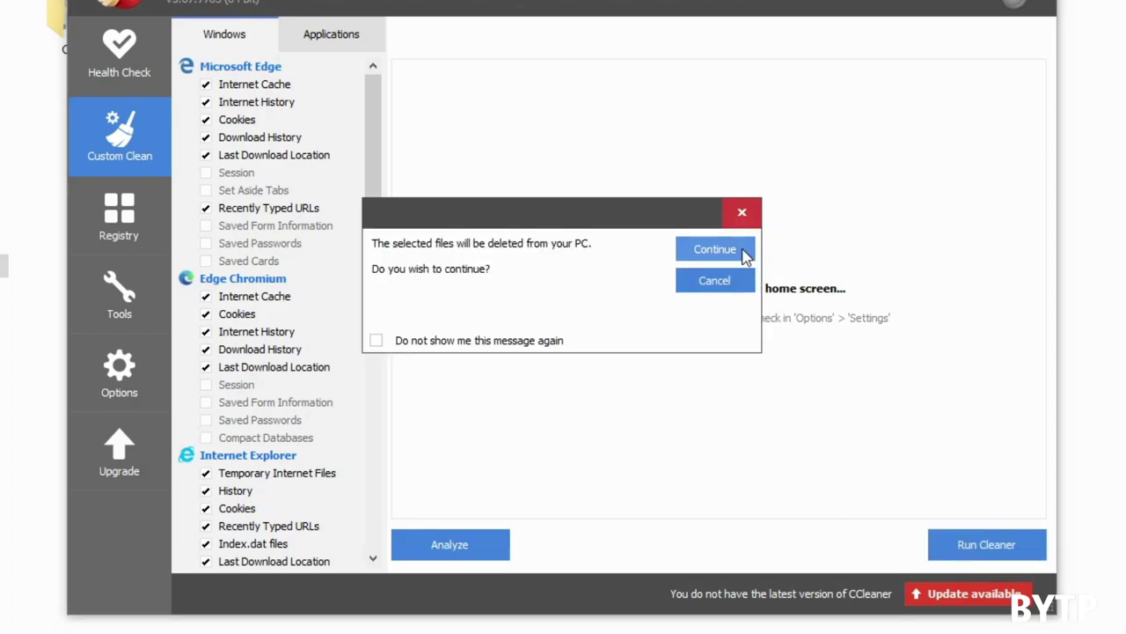
click(742, 213)
click(995, 545)
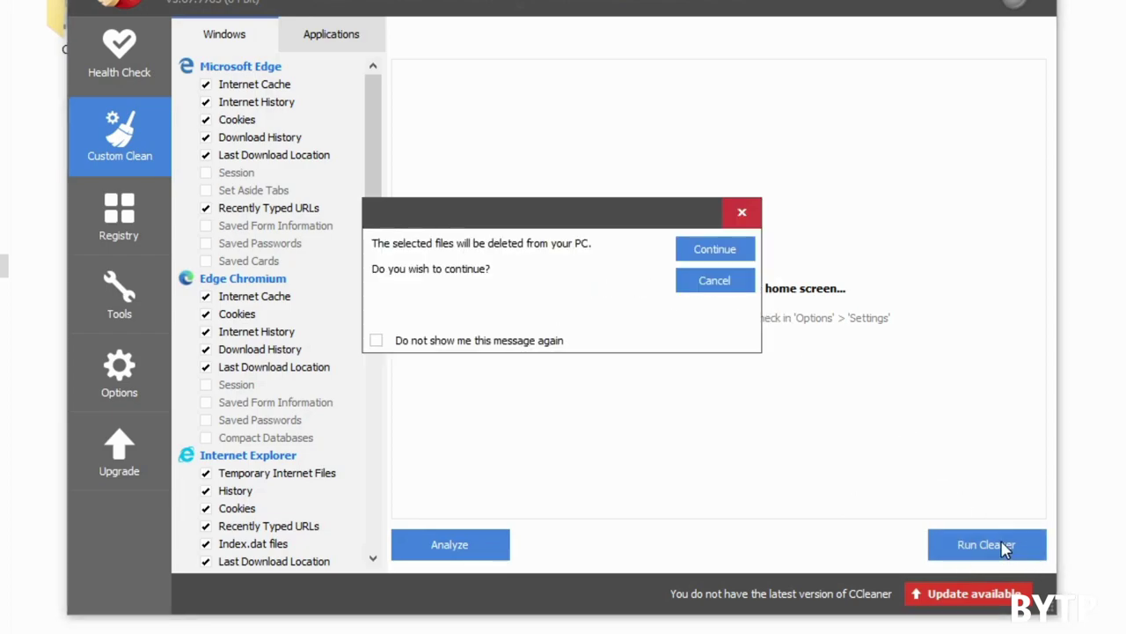
click(714, 249)
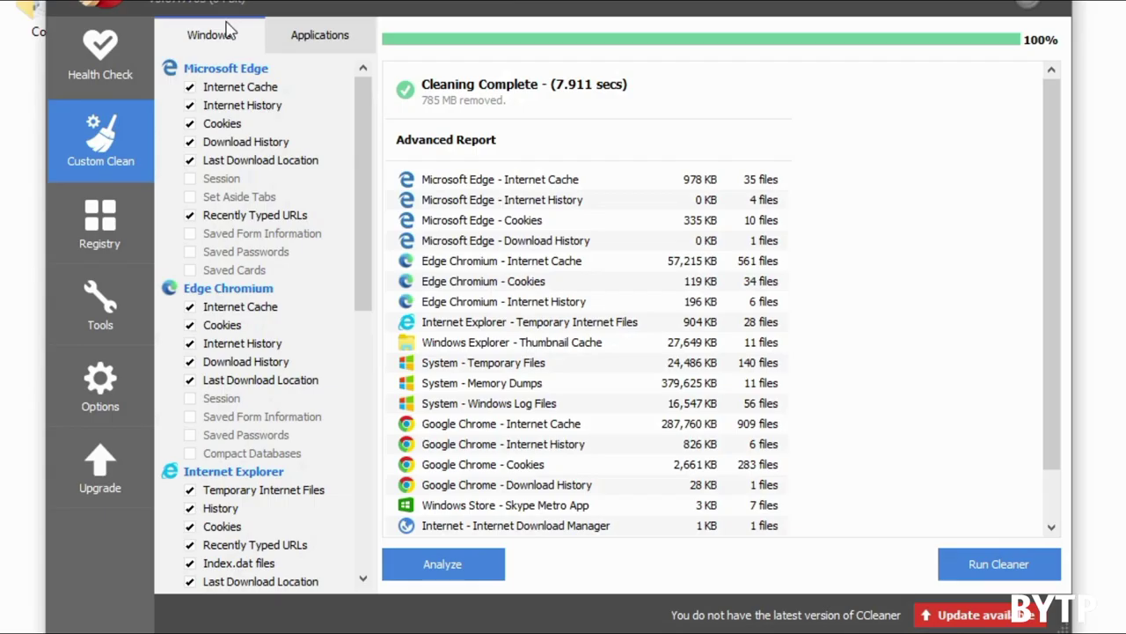
click(113, 239)
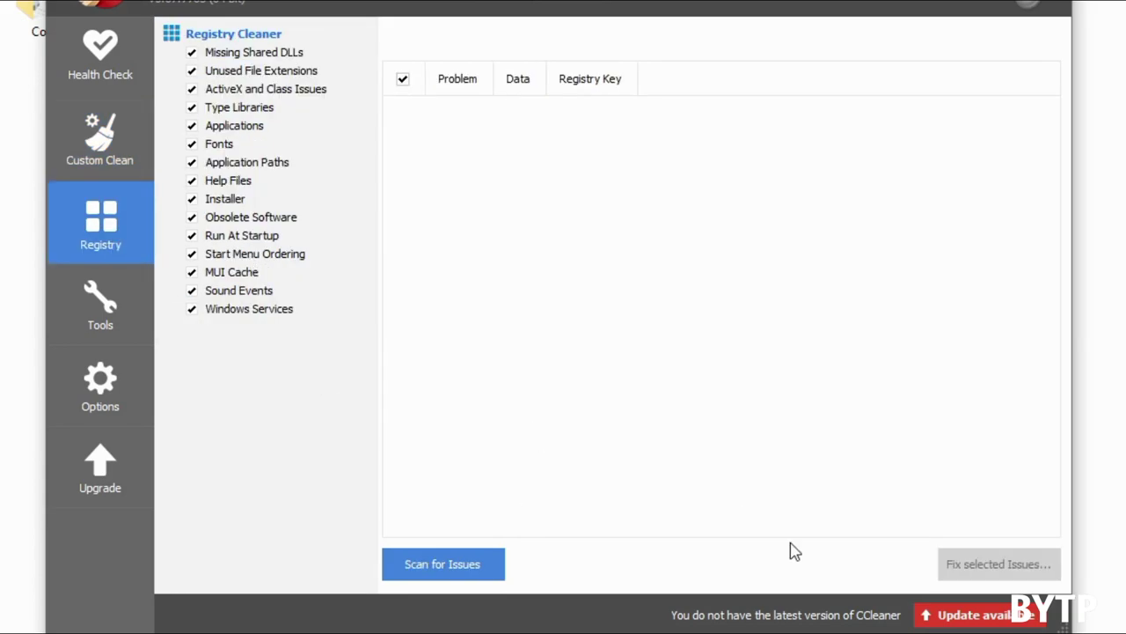
Step: Scan the registry and fix all 175 issues, skipping the registry backup
click(475, 570)
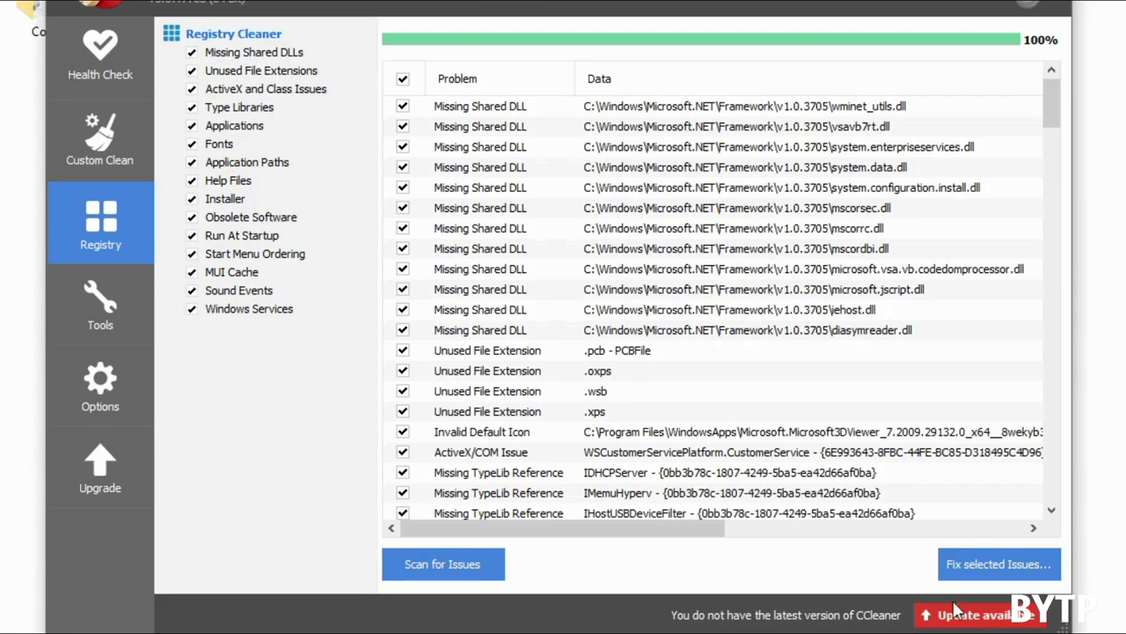
click(988, 571)
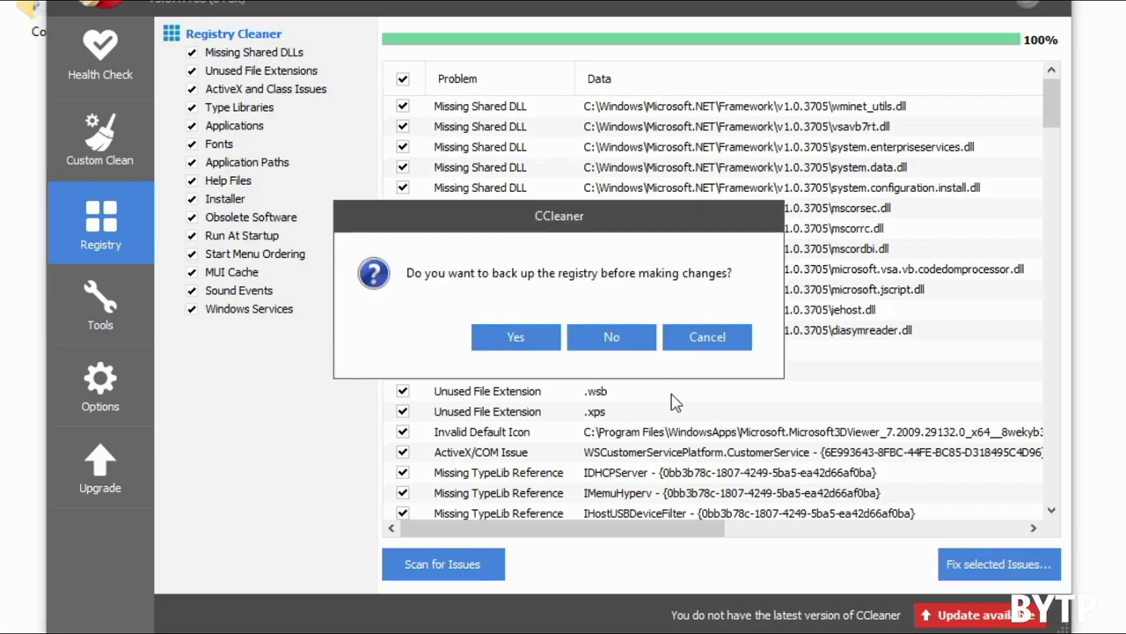
click(632, 341)
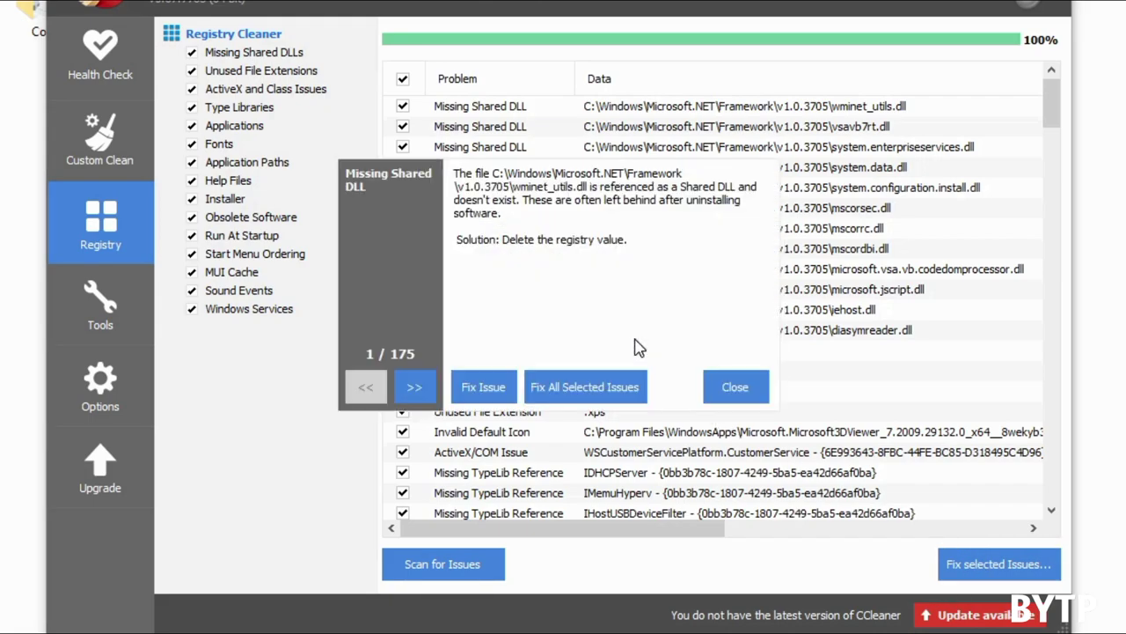
click(563, 392)
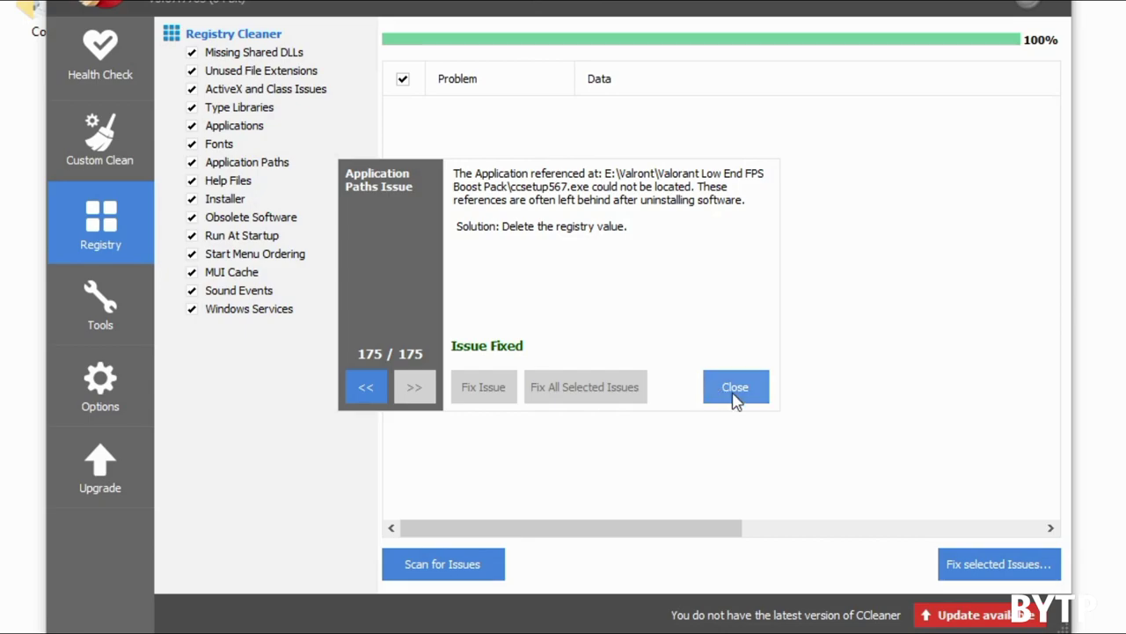
click(734, 393)
Step: Run CCleaner's Health Check through its introduction, then close CCleaner
click(115, 75)
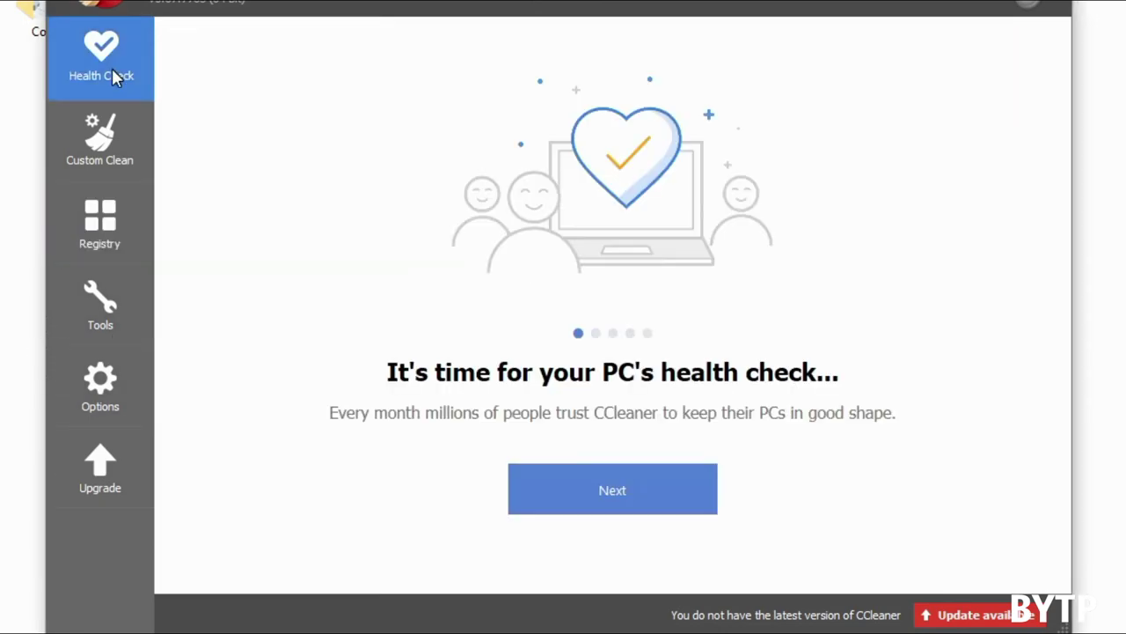
click(635, 497)
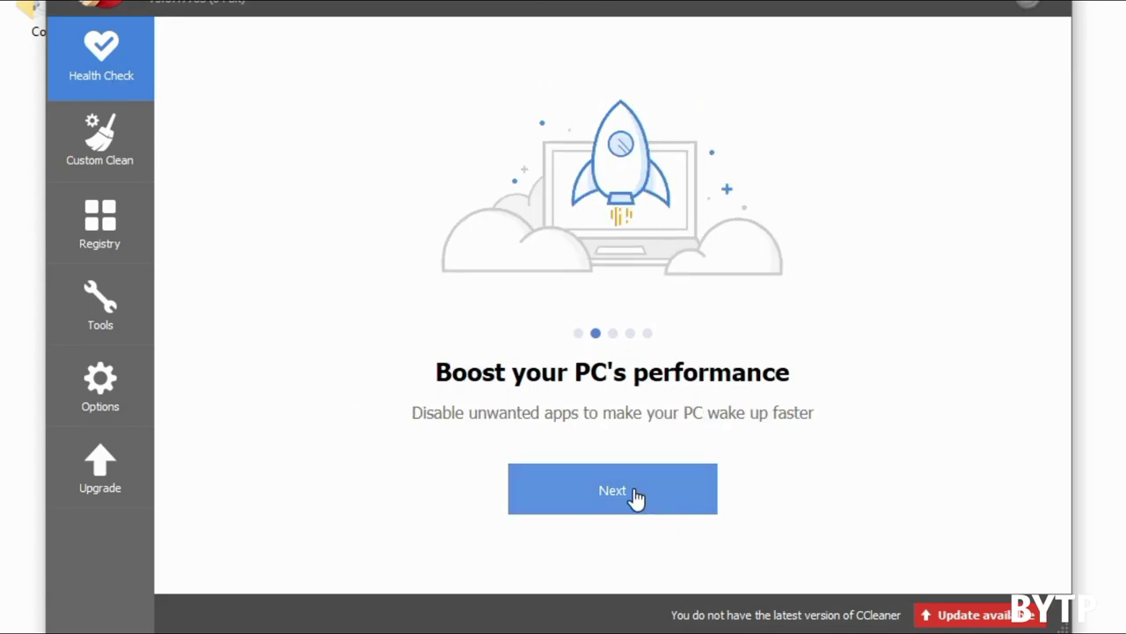
click(636, 498)
click(636, 497)
click(635, 497)
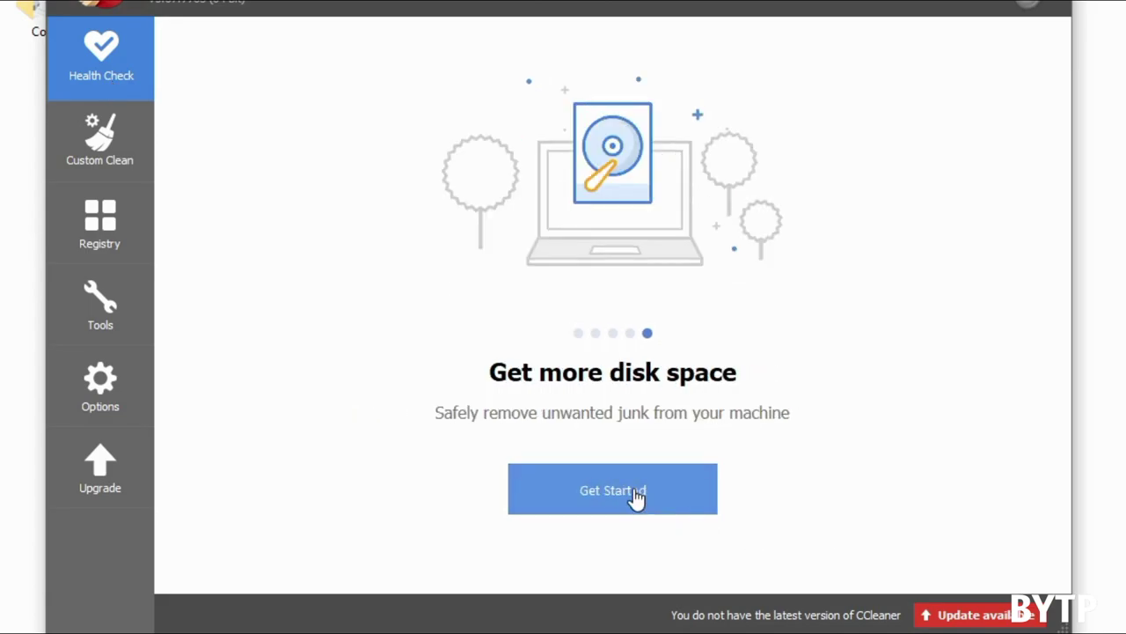
click(636, 497)
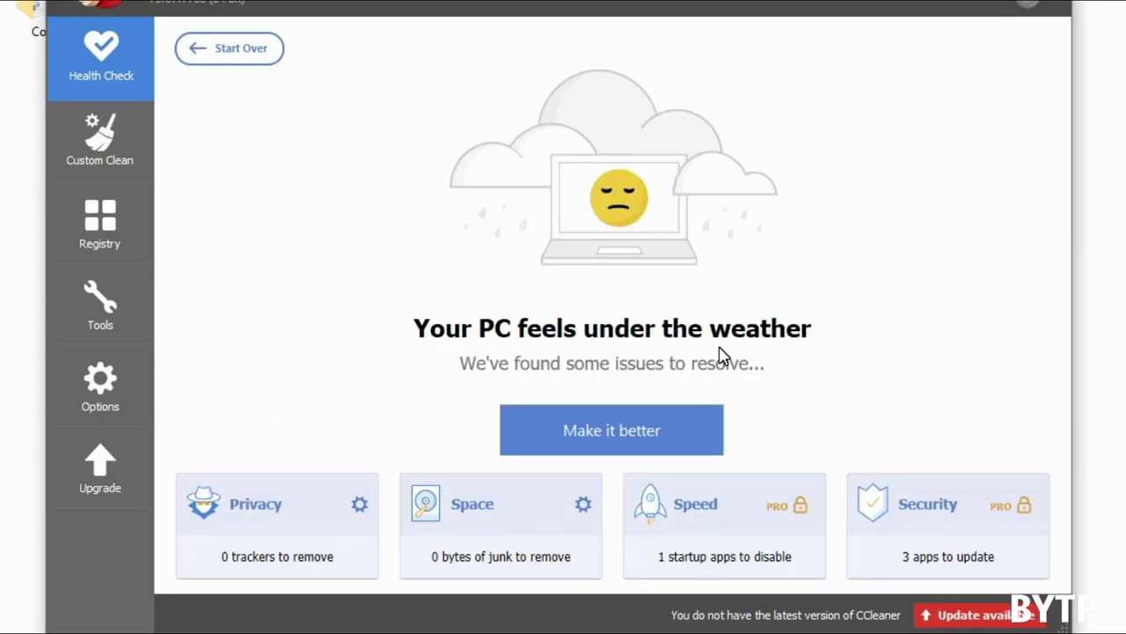
click(1028, 3)
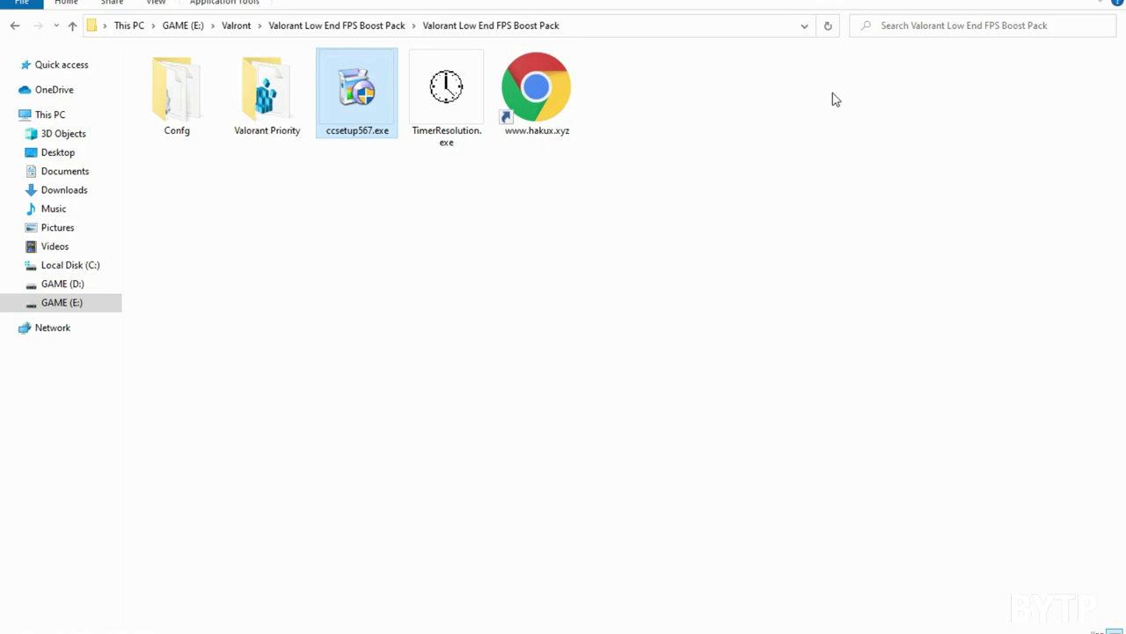
Step: Run TimerResolution.exe as administrator, set the resolution to its 0.497 ms maximum, then minimize it
right_click(437, 105)
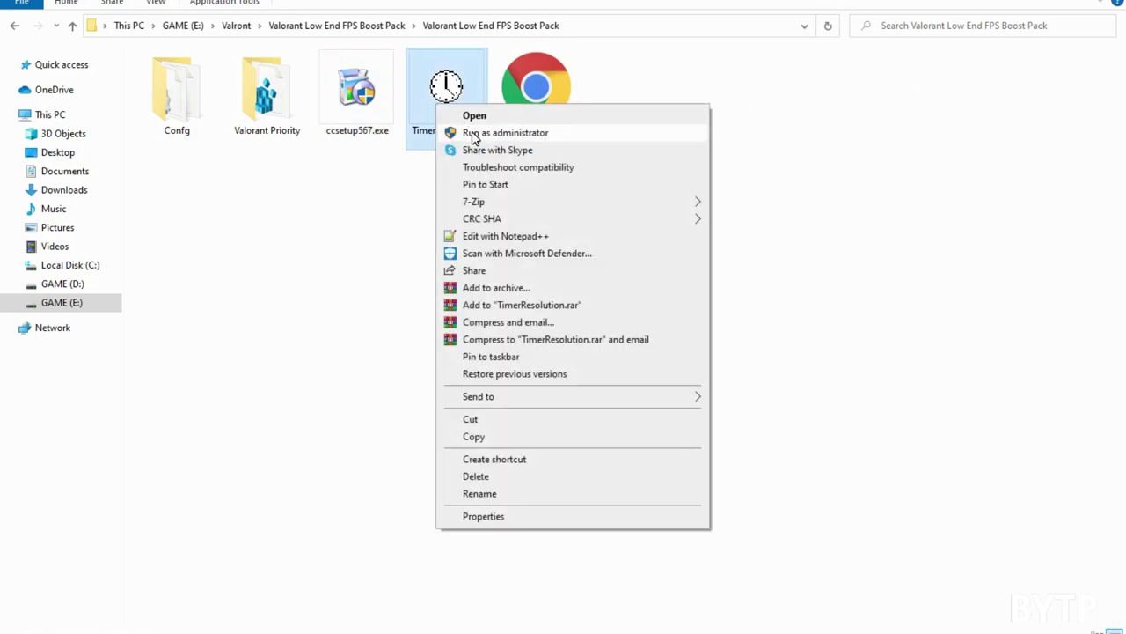
click(475, 133)
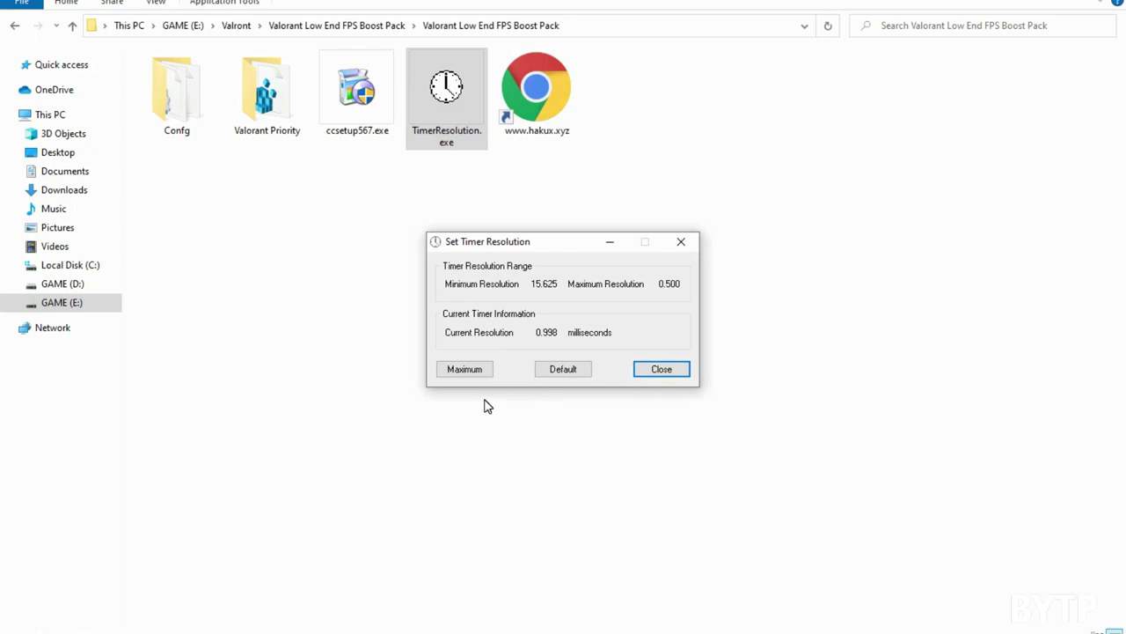
click(484, 369)
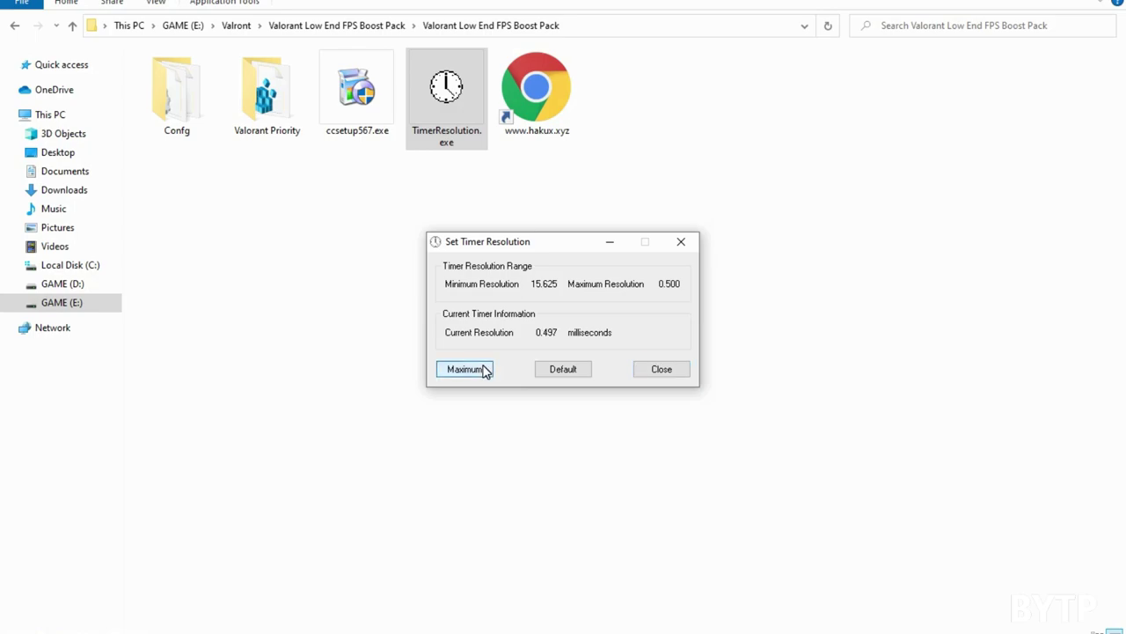
click(562, 370)
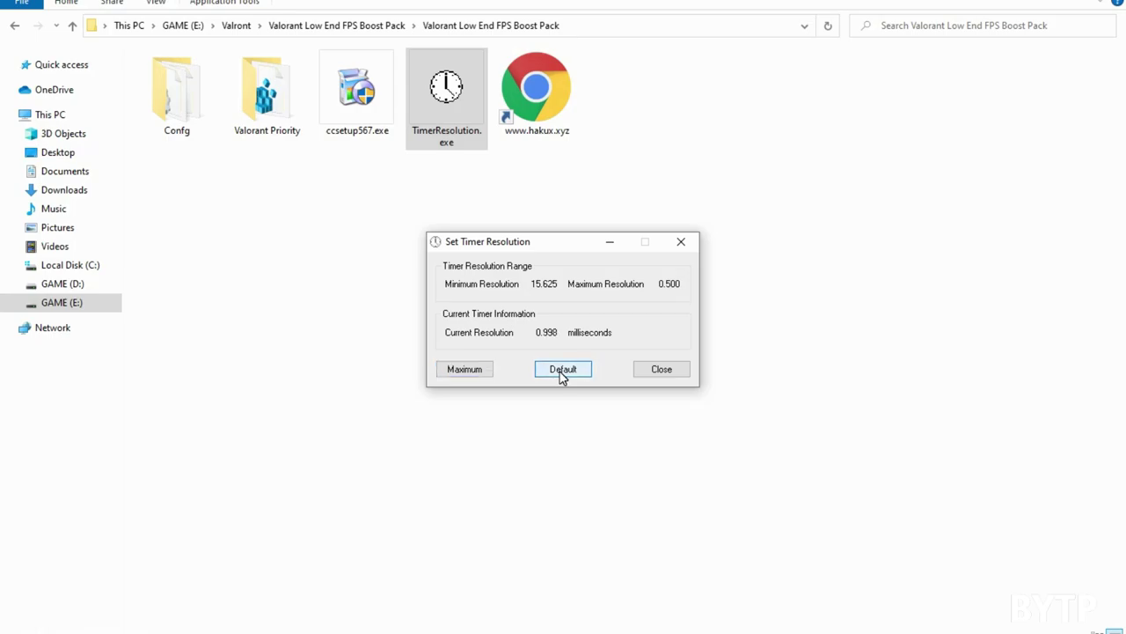
click(463, 371)
click(560, 370)
click(489, 371)
click(610, 242)
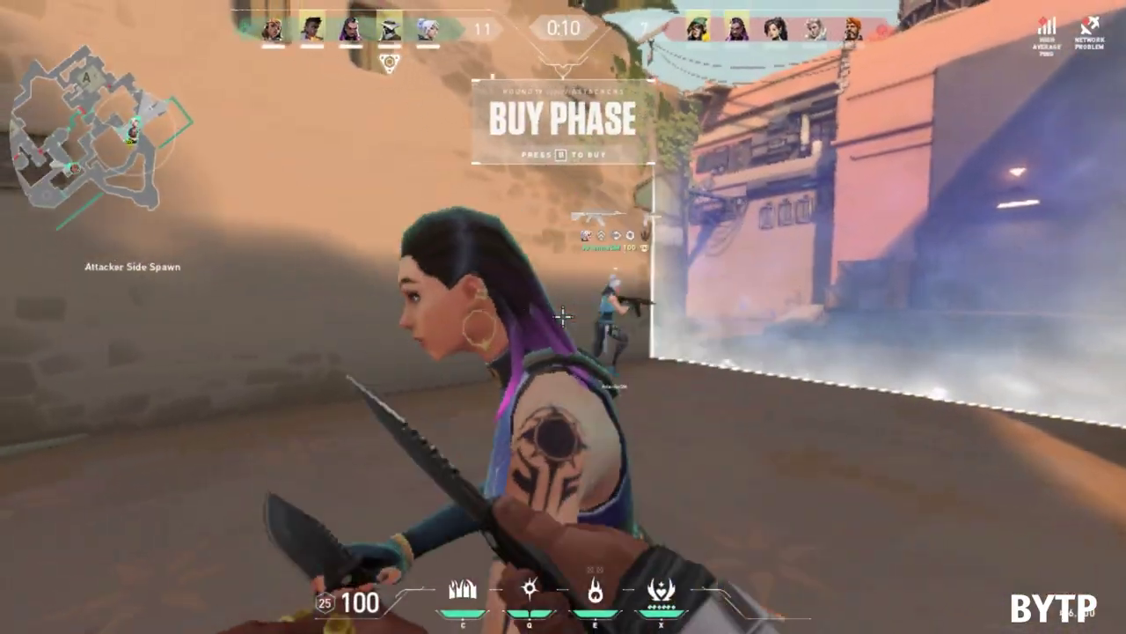
Step: Inspect the knife during the buy phase, then switch to the Ares rifle
key(y)
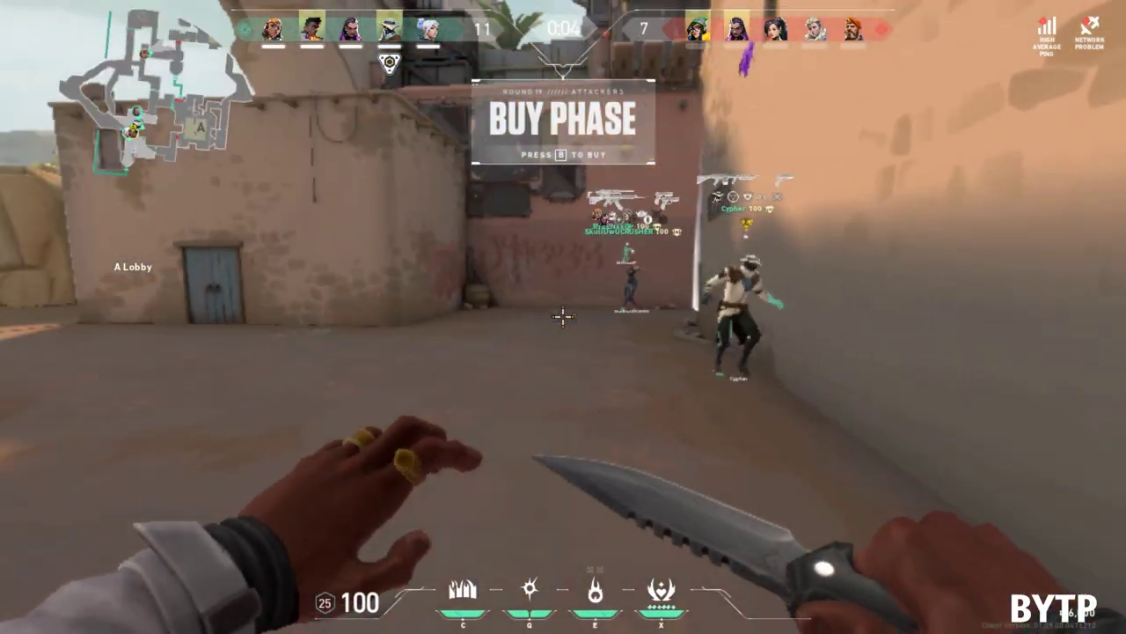
key(y)
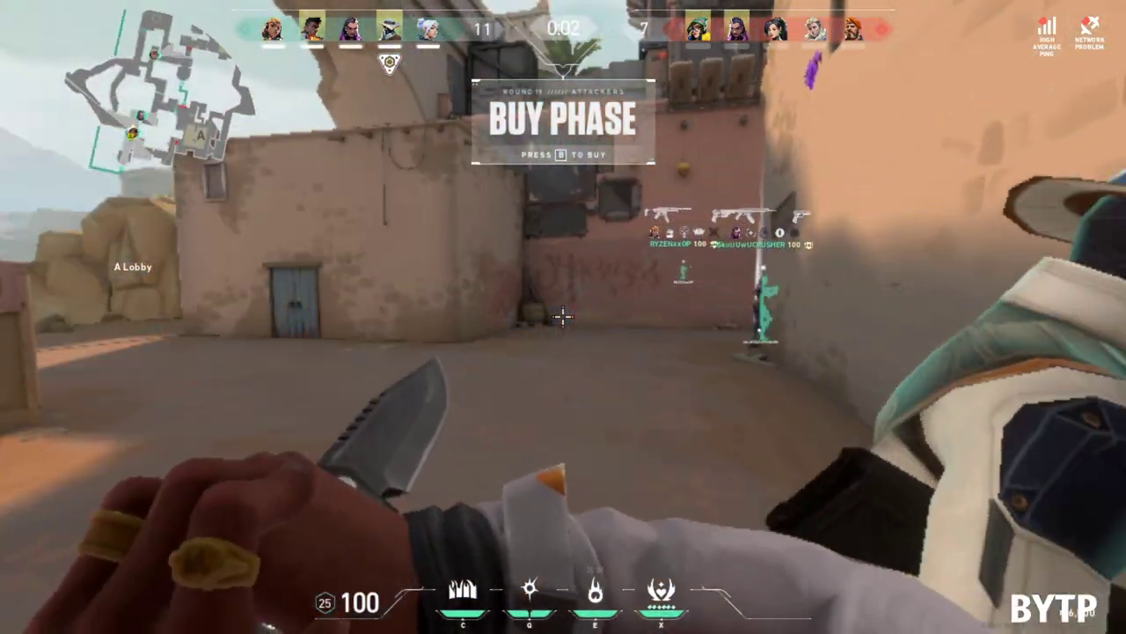
key(1)
Step: Push into A Short, throw the fire ability near the green boxes, and shoot the enemy
key(w)
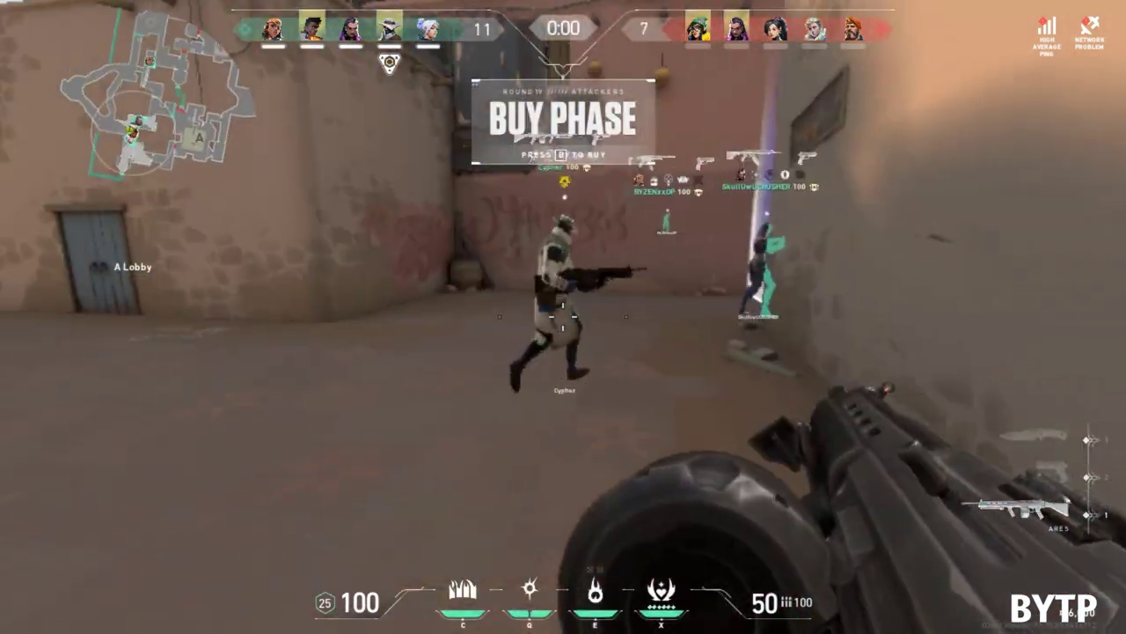
key(w)
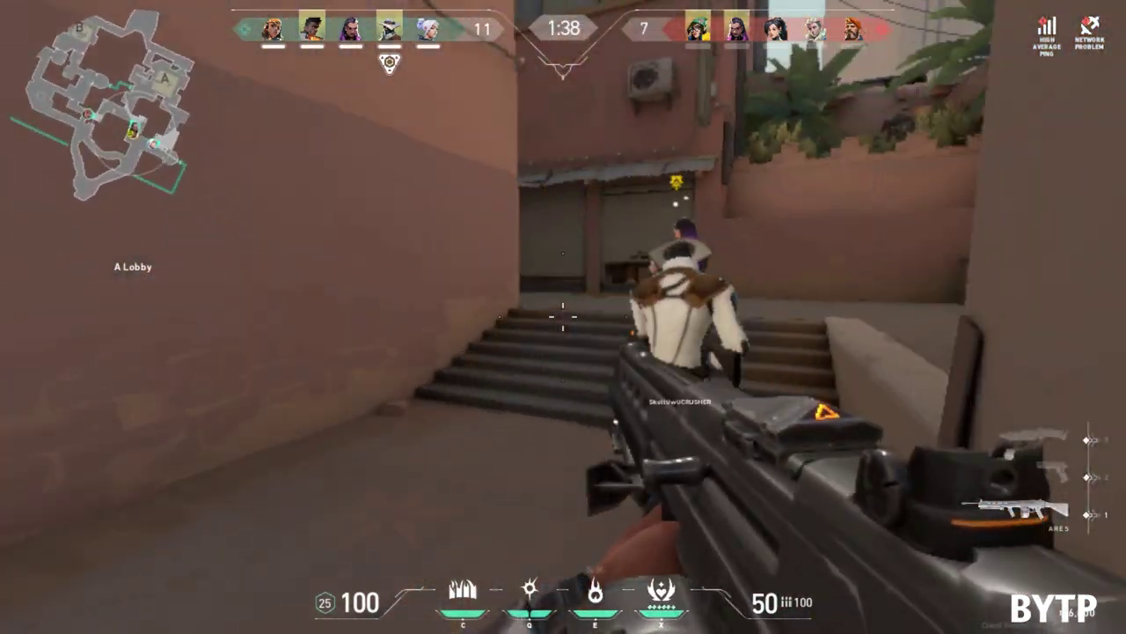
key(w)
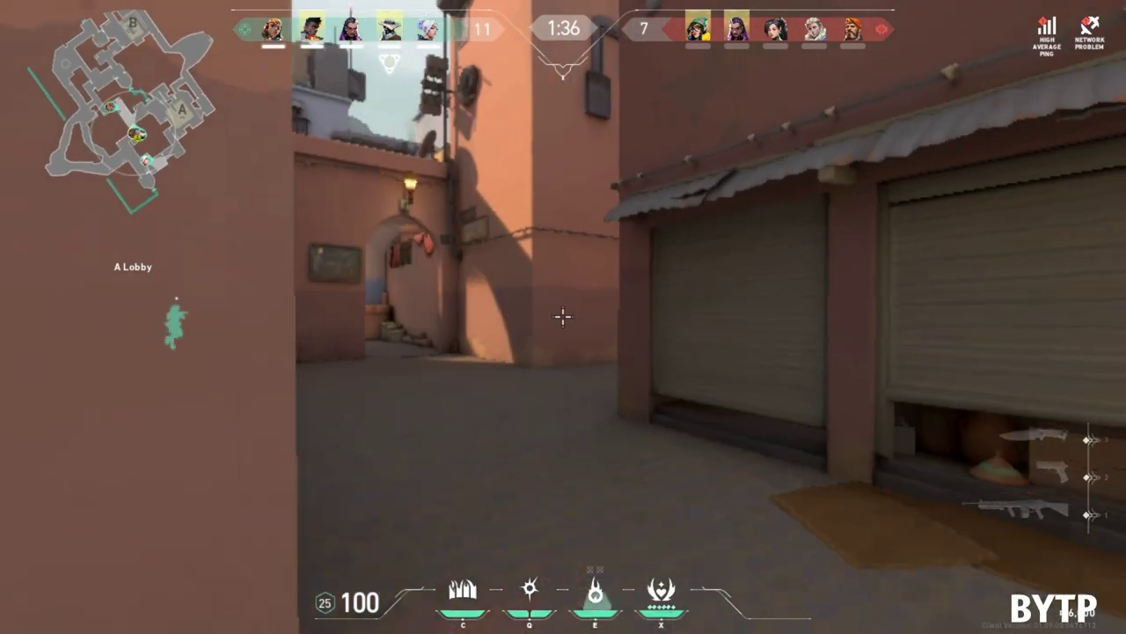
key(q)
key(w)
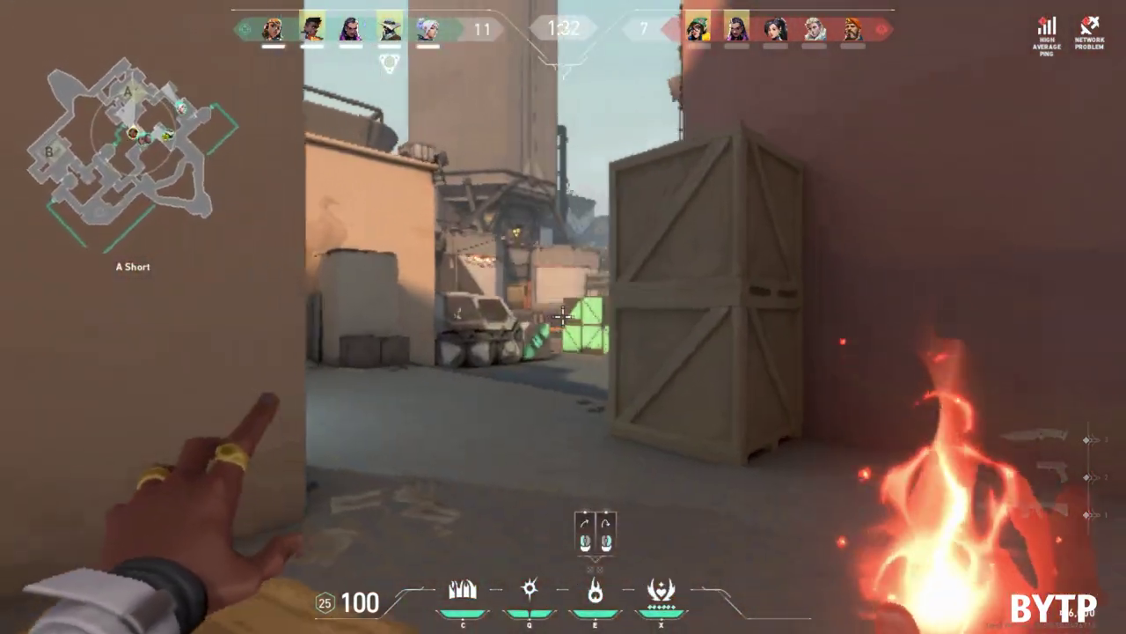
click(563, 317)
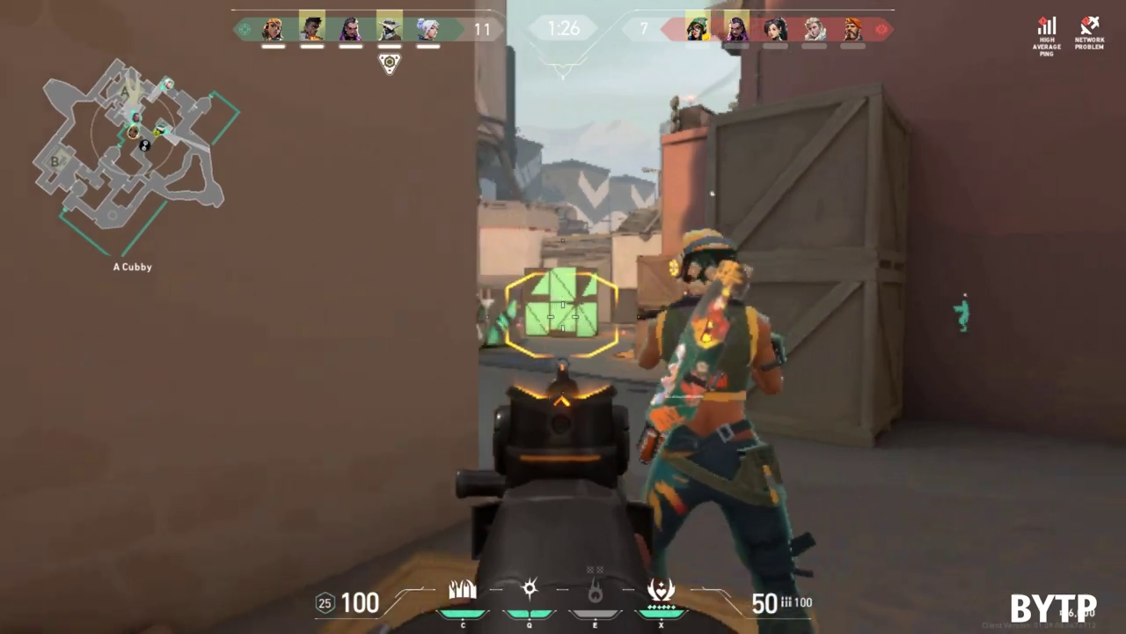
key(w)
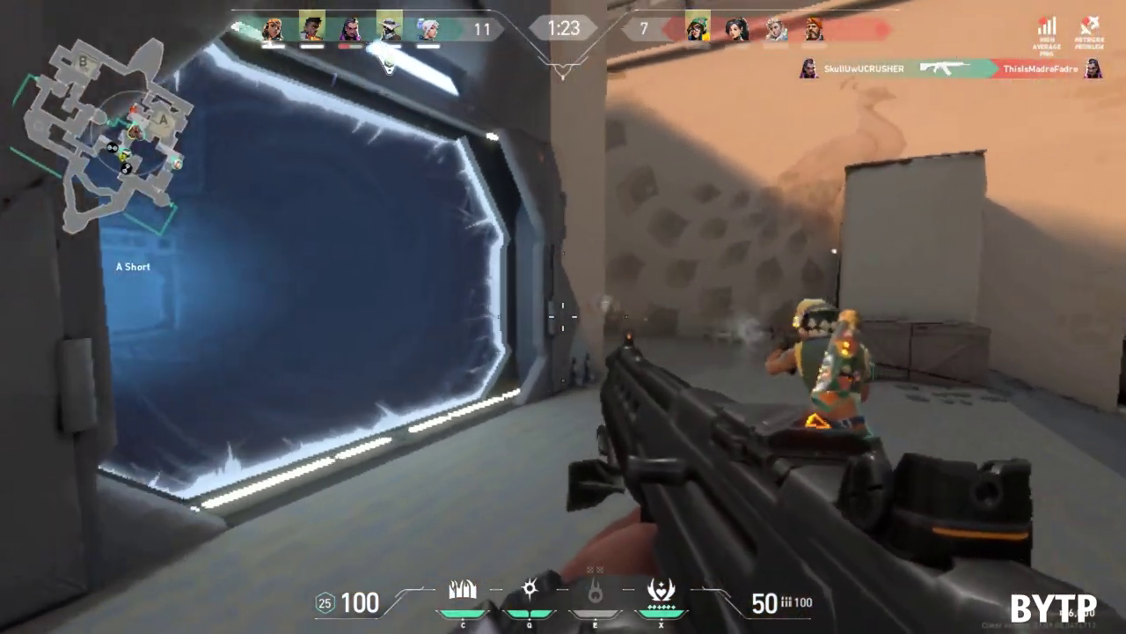
click(563, 317)
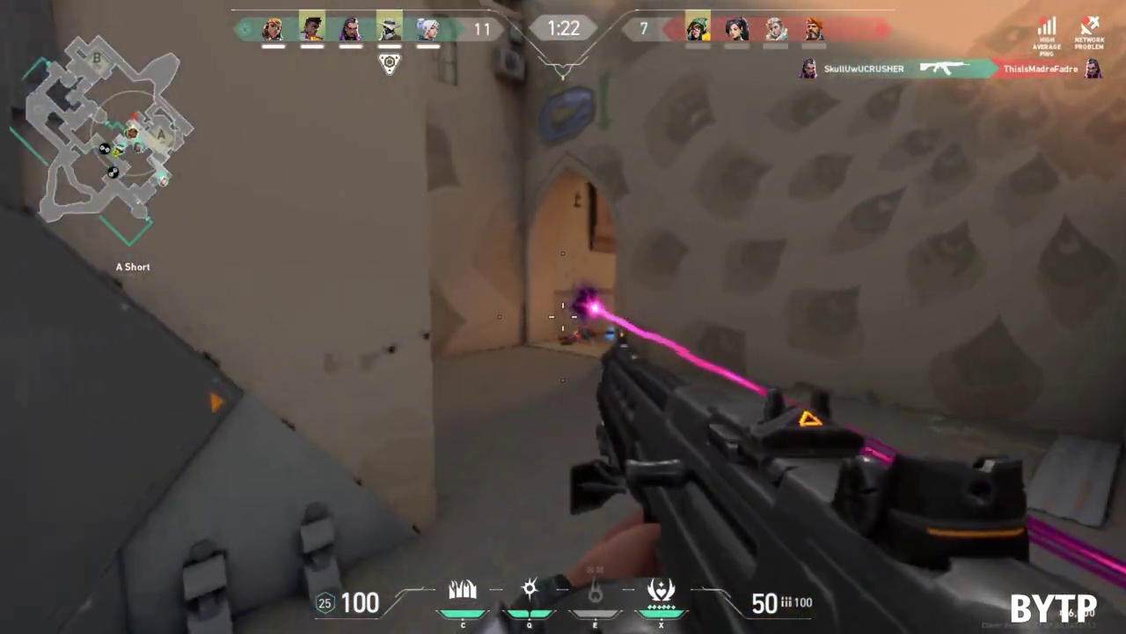
Step: Advance through A Lamps and the corridor onto A site after the spike plant
key(w)
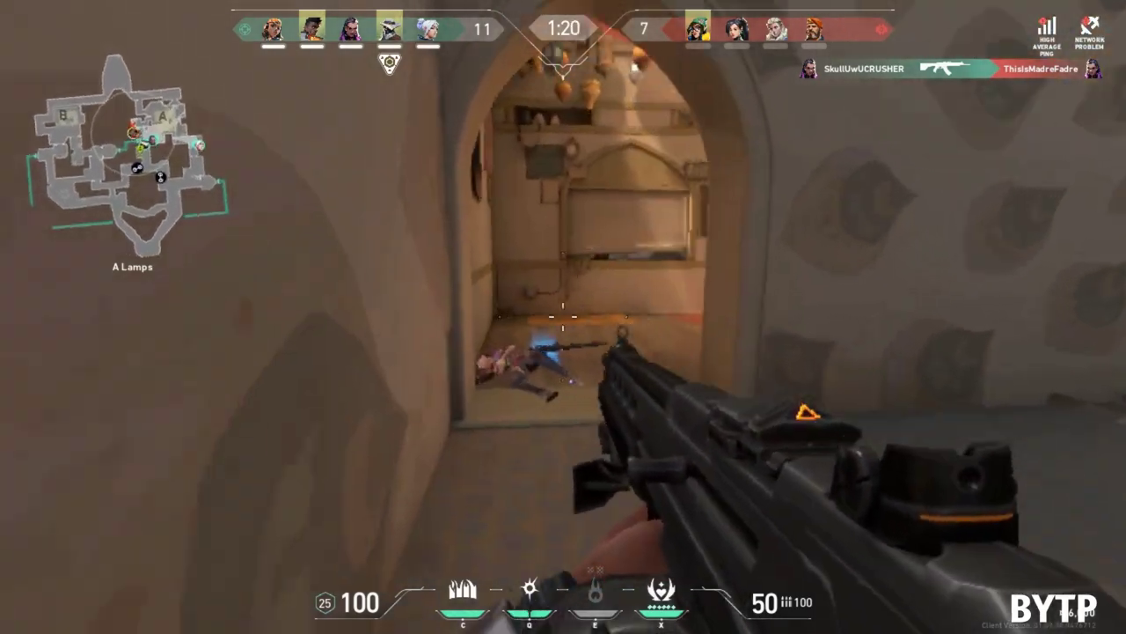
key(w)
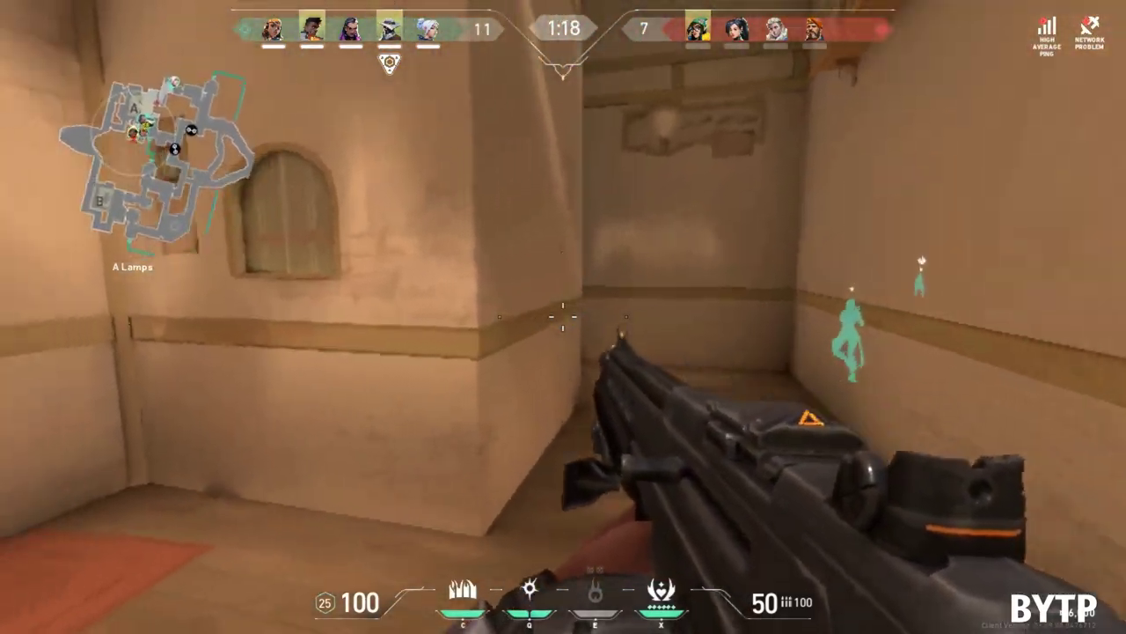
key(w)
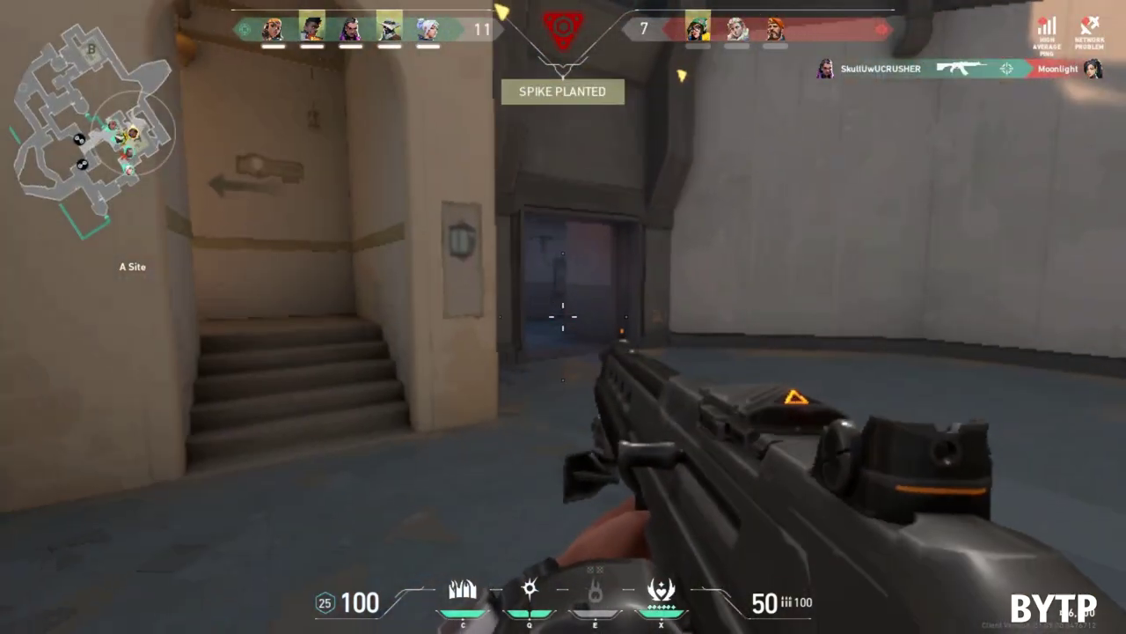
key(w)
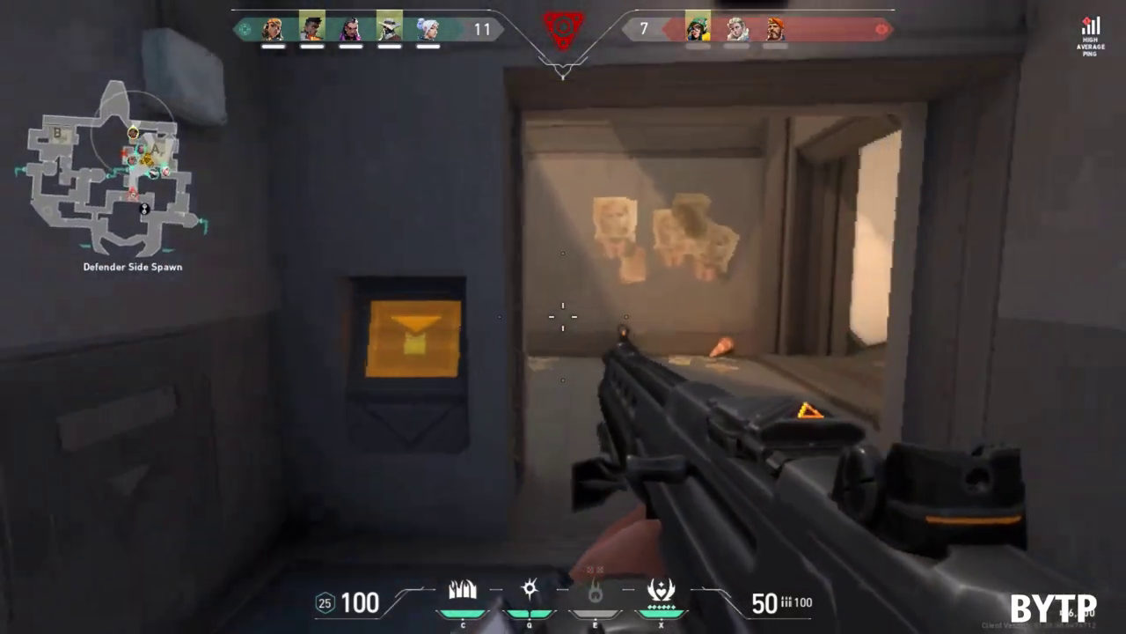
key(w)
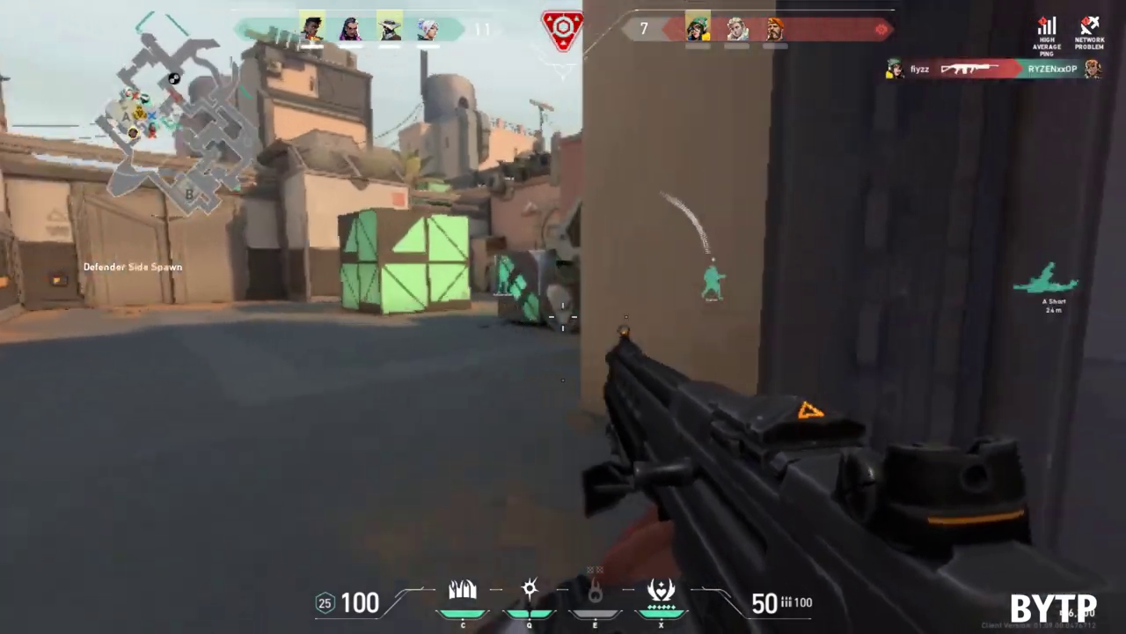
key(w)
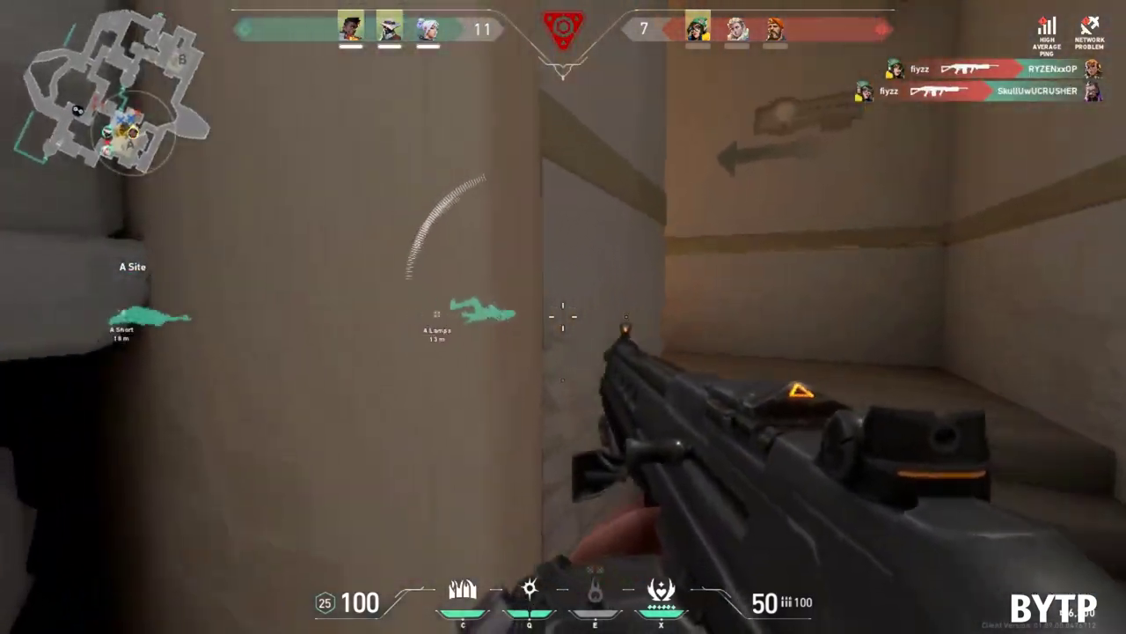
key(w)
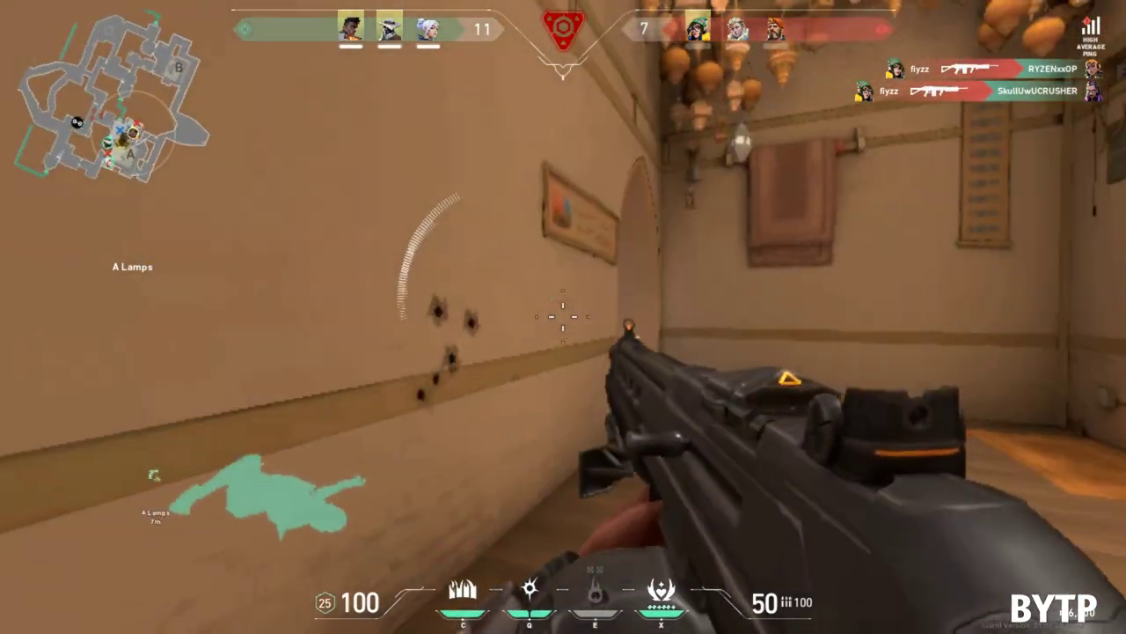
key(w)
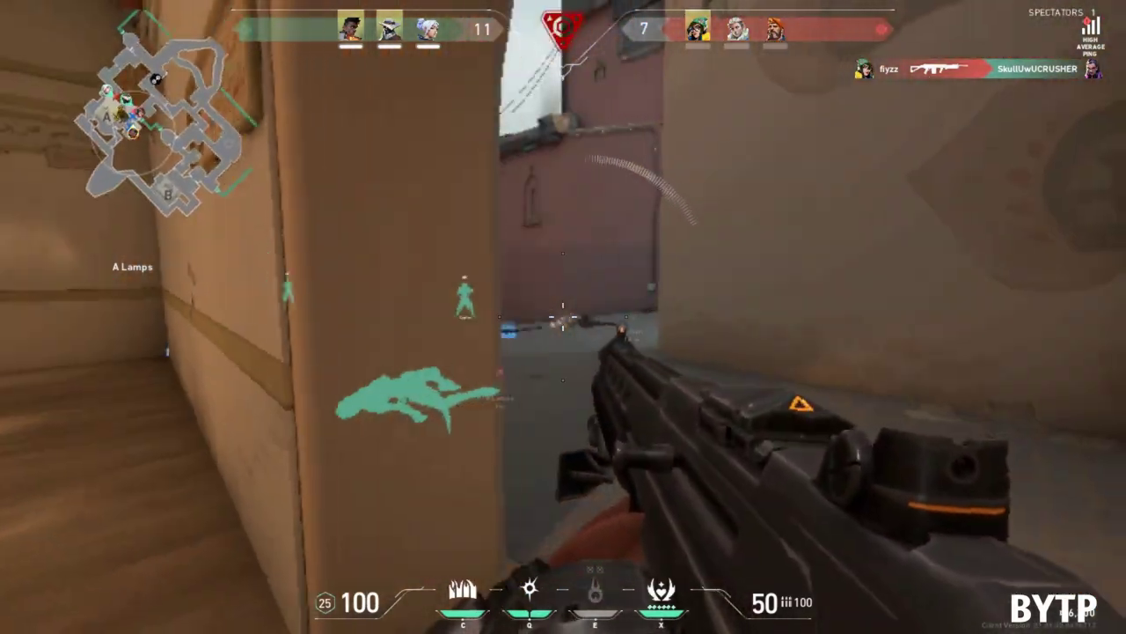